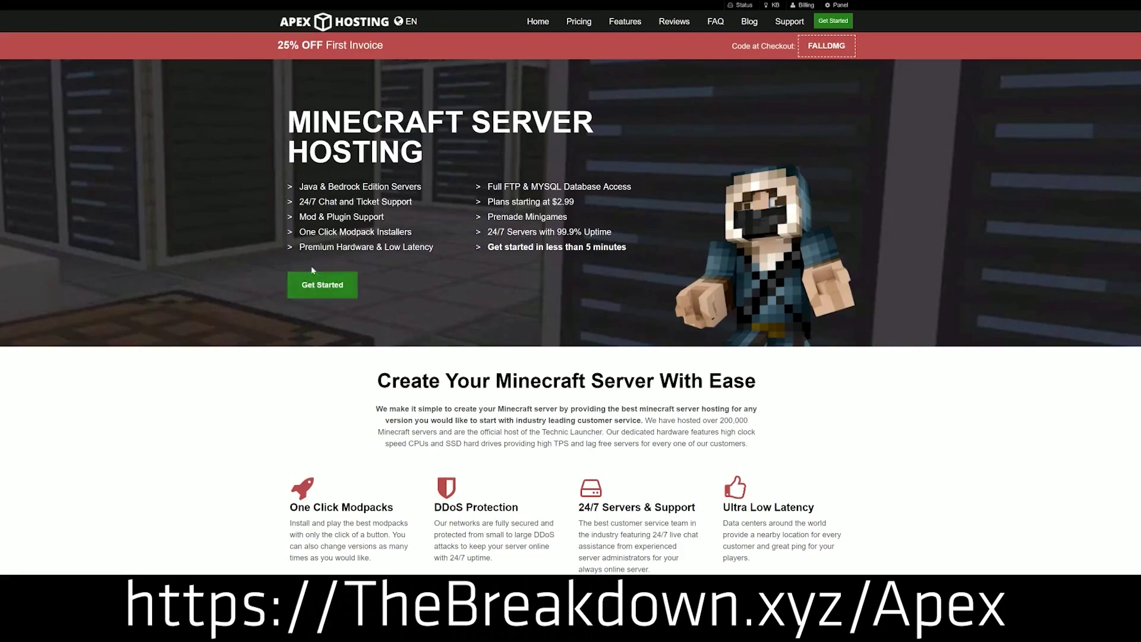
Review the Apex Hosting feature list, highlighting 24/7 Servers & Support, Automated Backups and Instant Setup
{"action": "scroll", "coordinate": [434, 343], "scroll_direction": "down", "scroll_amount": 3}
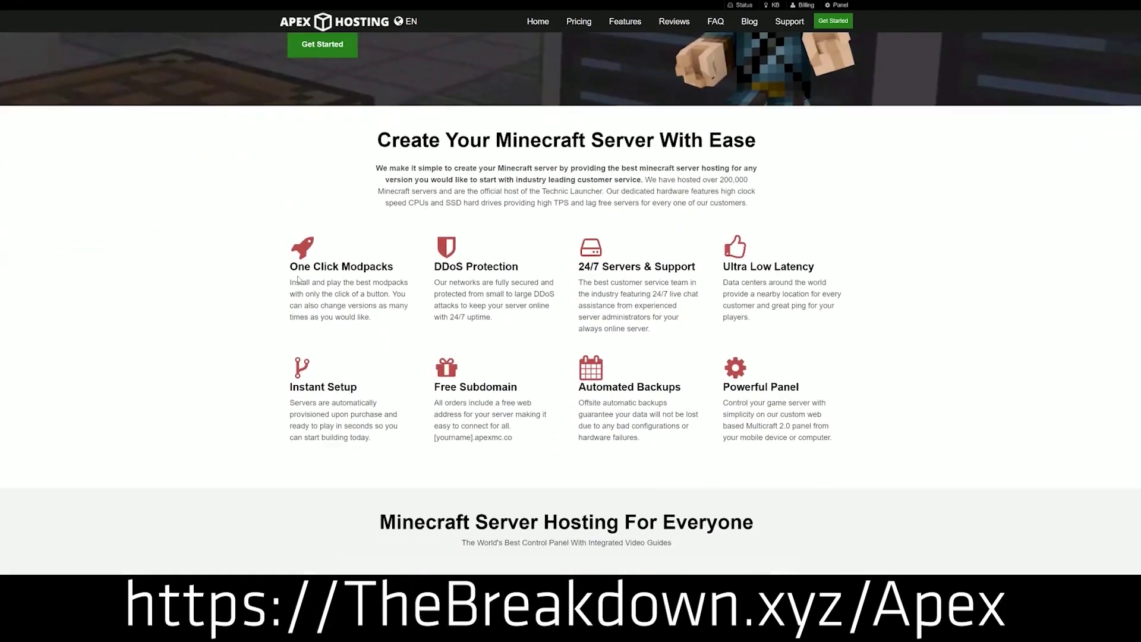
{"action": "left_click_drag", "start_coordinate": [289, 266], "coordinate": [698, 270]}
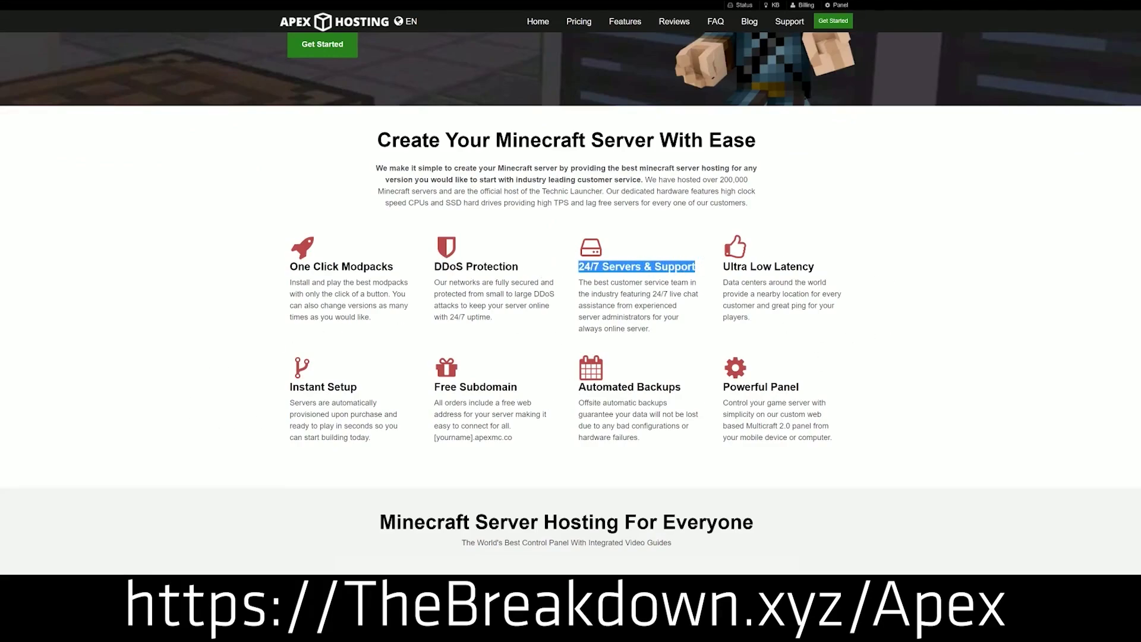
{"action": "left_click_drag", "start_coordinate": [578, 387], "coordinate": [716, 386]}
{"action": "left_click", "coordinate": [551, 390]}
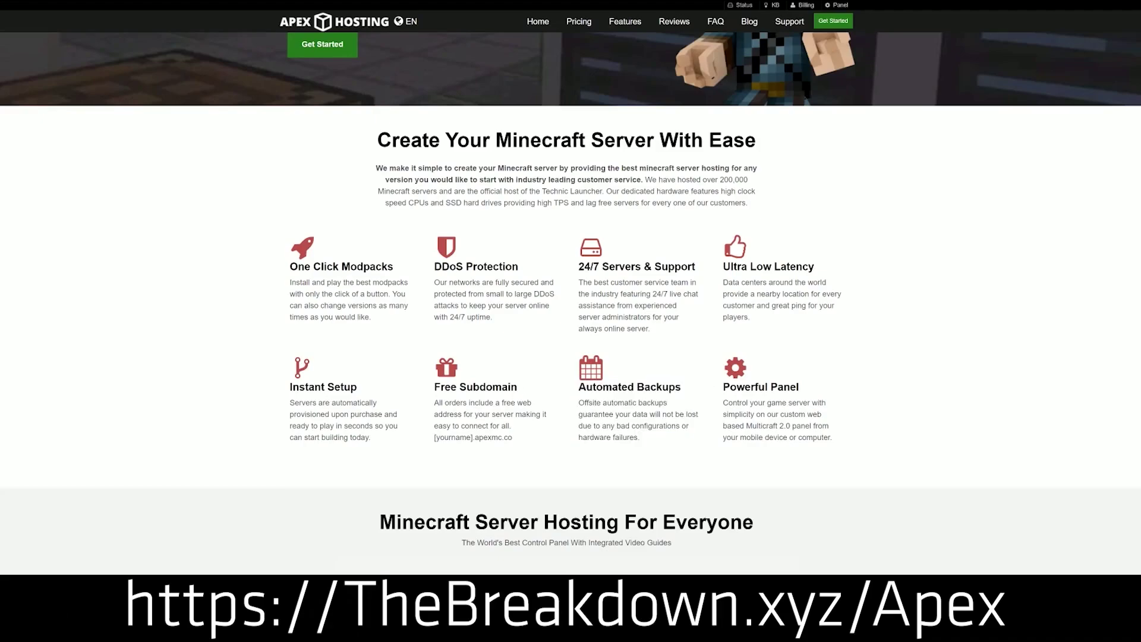
{"action": "left_click_drag", "start_coordinate": [371, 439], "coordinate": [290, 387]}
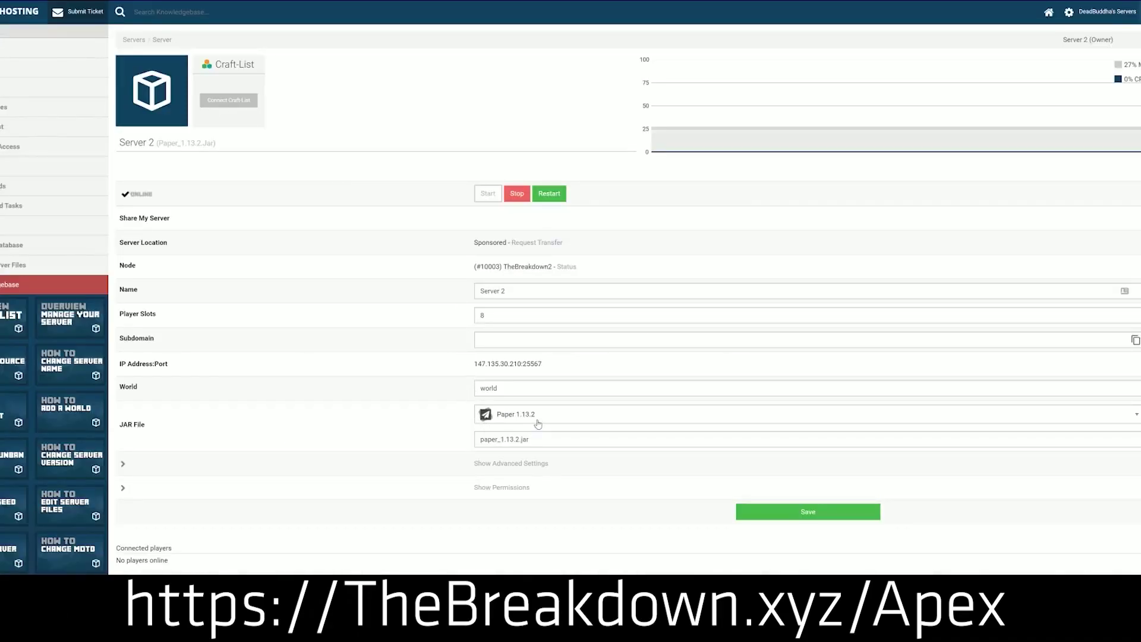
Browse the Paper and Minecraft versions offered for Server 2's JAR file
{"action": "left_click", "coordinate": [538, 421]}
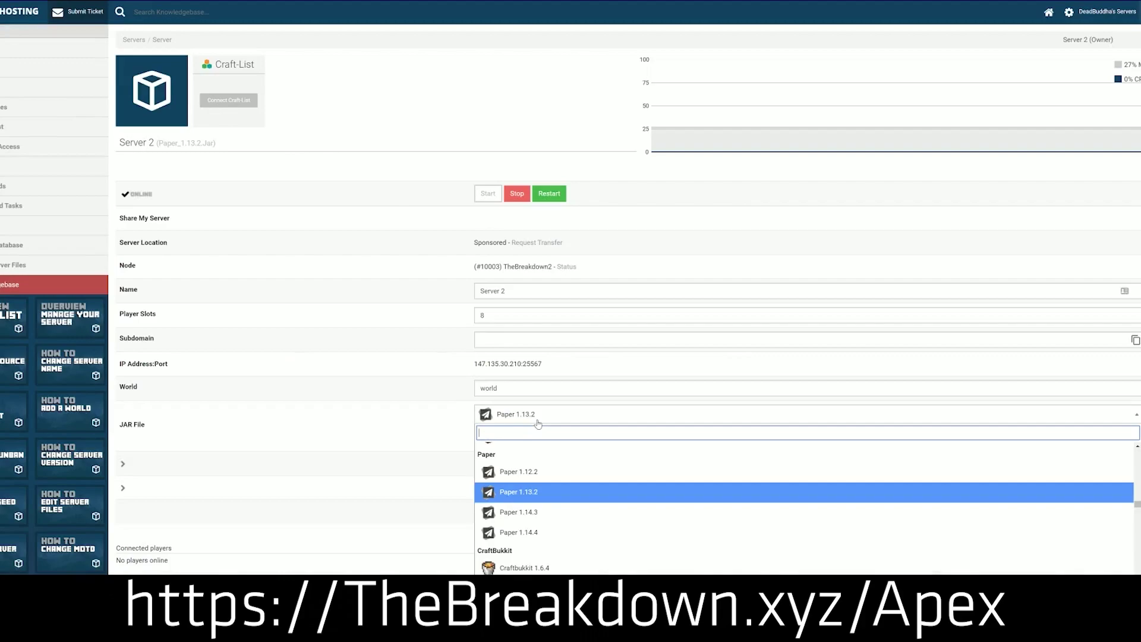
{"action": "scroll", "coordinate": [531, 505], "scroll_direction": "down", "scroll_amount": 3}
{"action": "scroll", "coordinate": [531, 511], "scroll_direction": "up", "scroll_amount": 5}
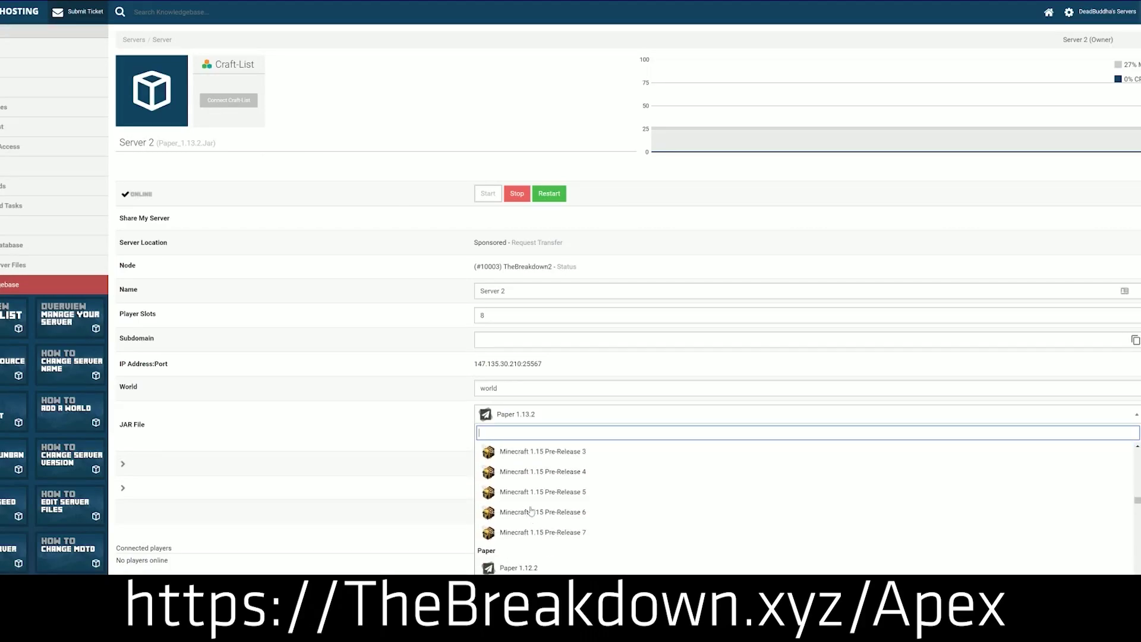
{"action": "scroll", "coordinate": [531, 510], "scroll_direction": "up", "scroll_amount": 3}
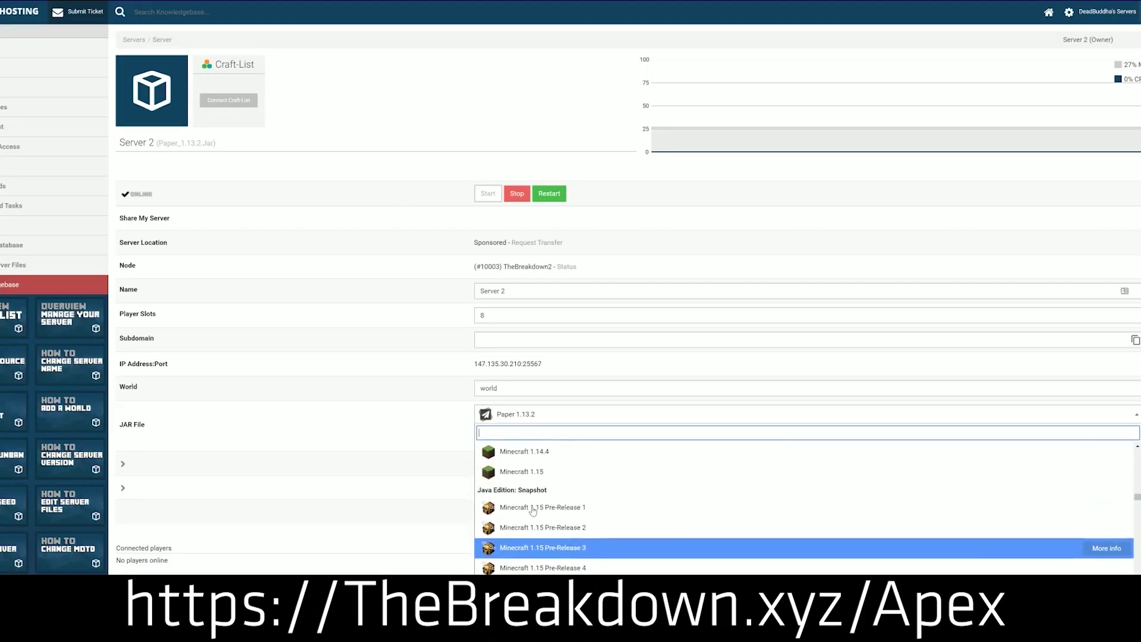
{"action": "scroll", "coordinate": [531, 509], "scroll_direction": "down", "scroll_amount": 2}
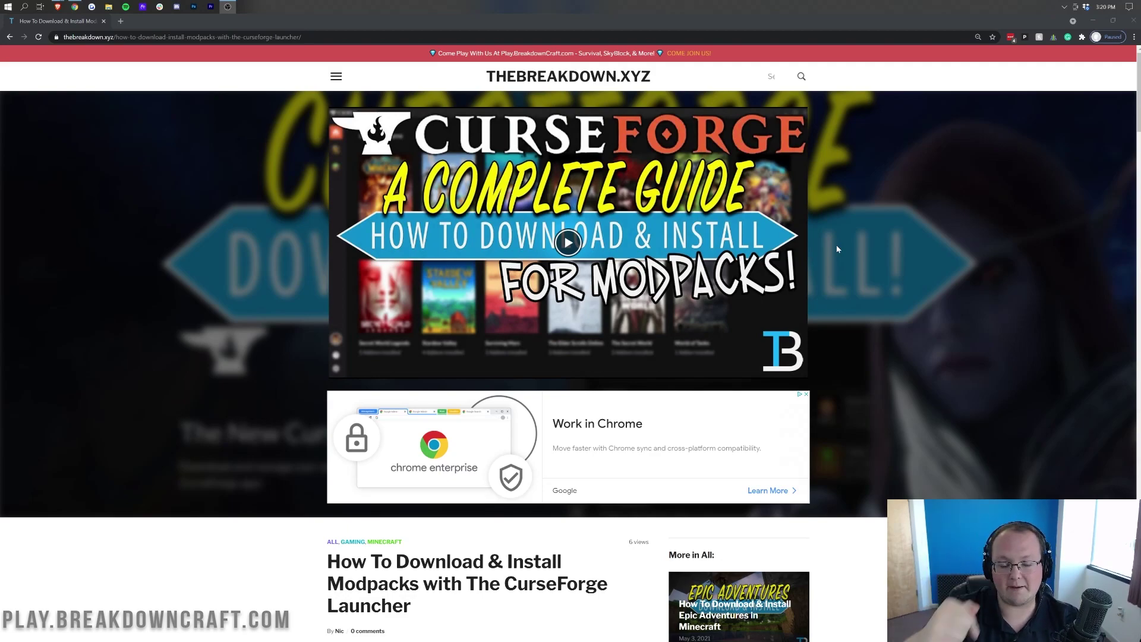
{"action": "scroll", "coordinate": [873, 235], "scroll_direction": "down", "scroll_amount": 1}
{"action": "scroll", "coordinate": [873, 236], "scroll_direction": "up", "scroll_amount": 1}
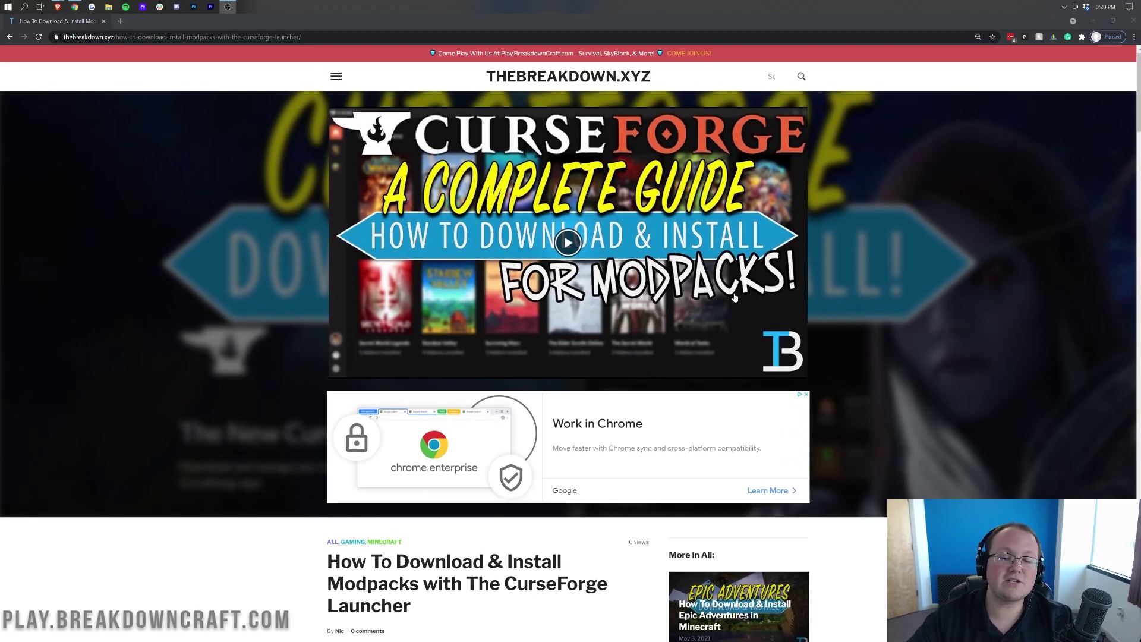
{"action": "scroll", "coordinate": [769, 253], "scroll_direction": "down", "scroll_amount": 4}
{"action": "scroll", "coordinate": [768, 252], "scroll_direction": "down", "scroll_amount": 1}
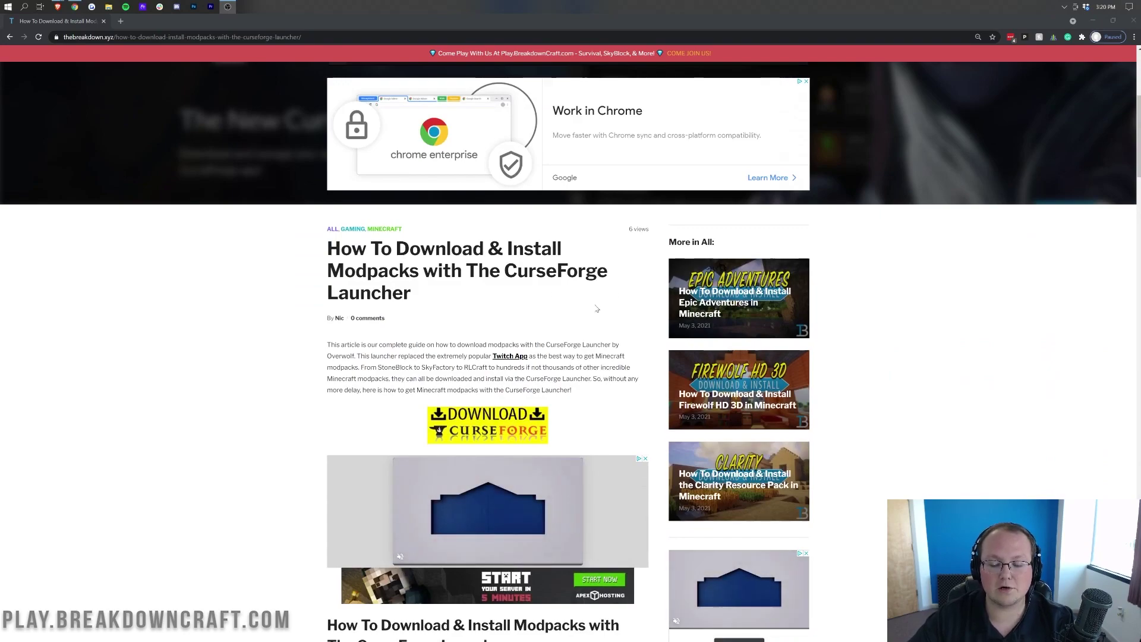
{"action": "scroll", "coordinate": [768, 253], "scroll_direction": "up", "scroll_amount": 4}
{"action": "scroll", "coordinate": [768, 252], "scroll_direction": "up", "scroll_amount": 1}
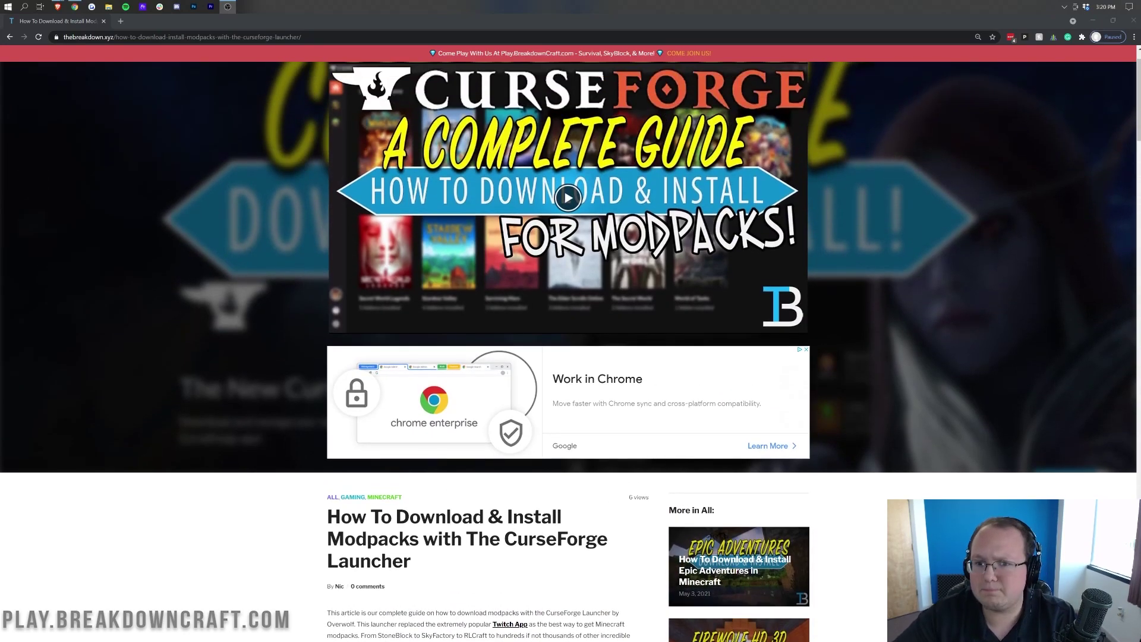
{"action": "scroll", "coordinate": [668, 275], "scroll_direction": "up", "scroll_amount": 2}
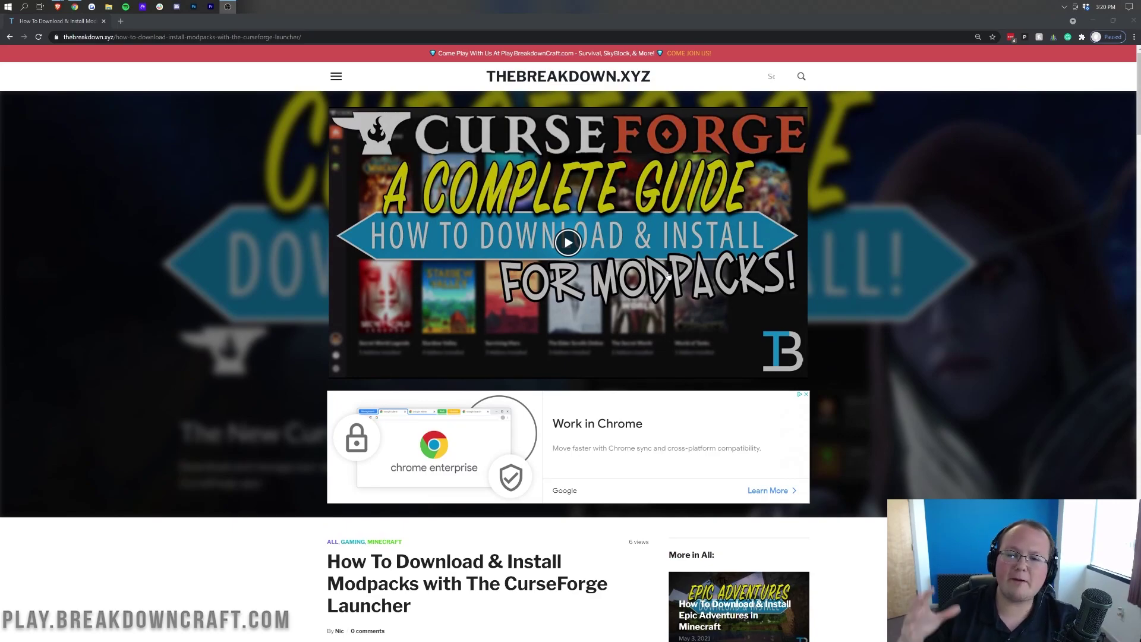
Download the CurseForge installer for Windows through the article's download link and place it near the upper middle of the desktop
{"action": "scroll", "coordinate": [668, 274], "scroll_direction": "down", "scroll_amount": 5}
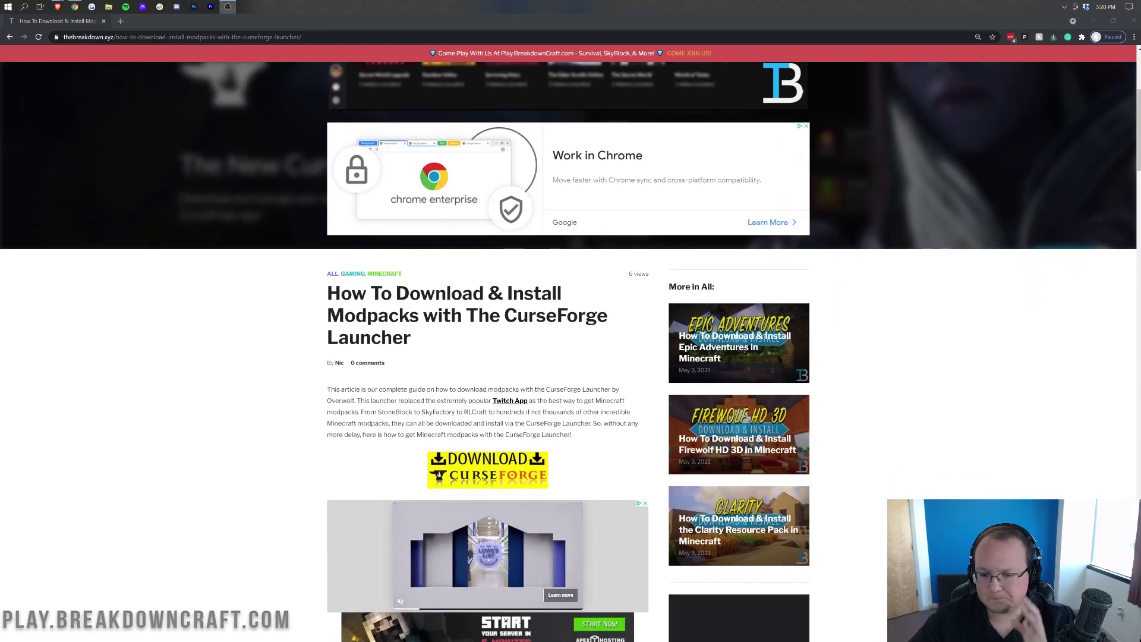
{"action": "scroll", "coordinate": [488, 244], "scroll_direction": "down", "scroll_amount": 4}
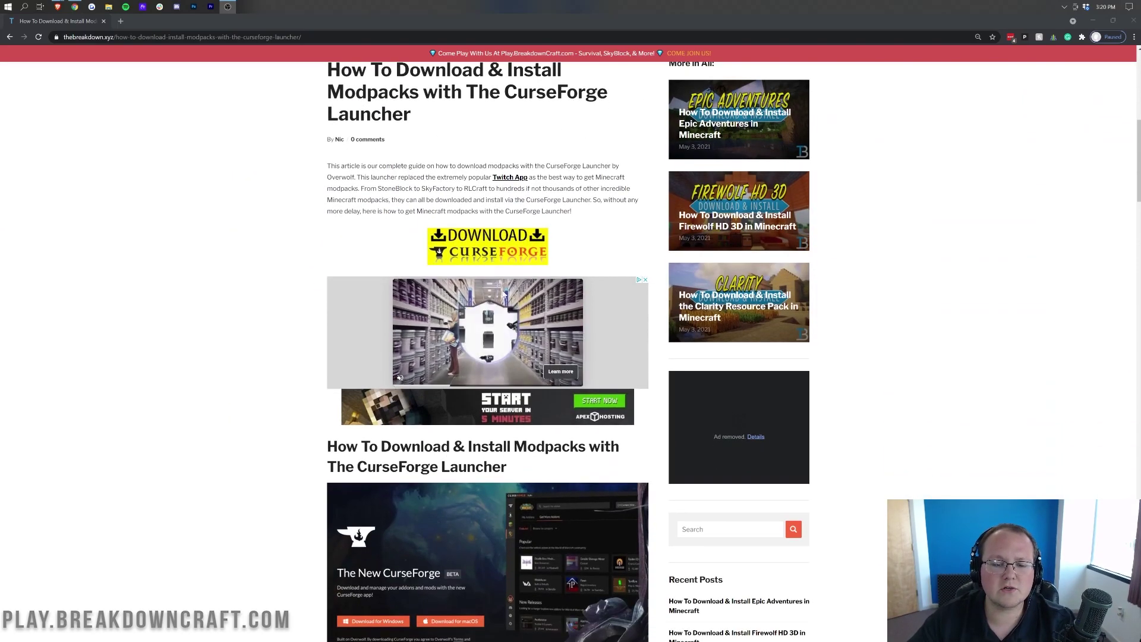
{"action": "left_click", "coordinate": [459, 247]}
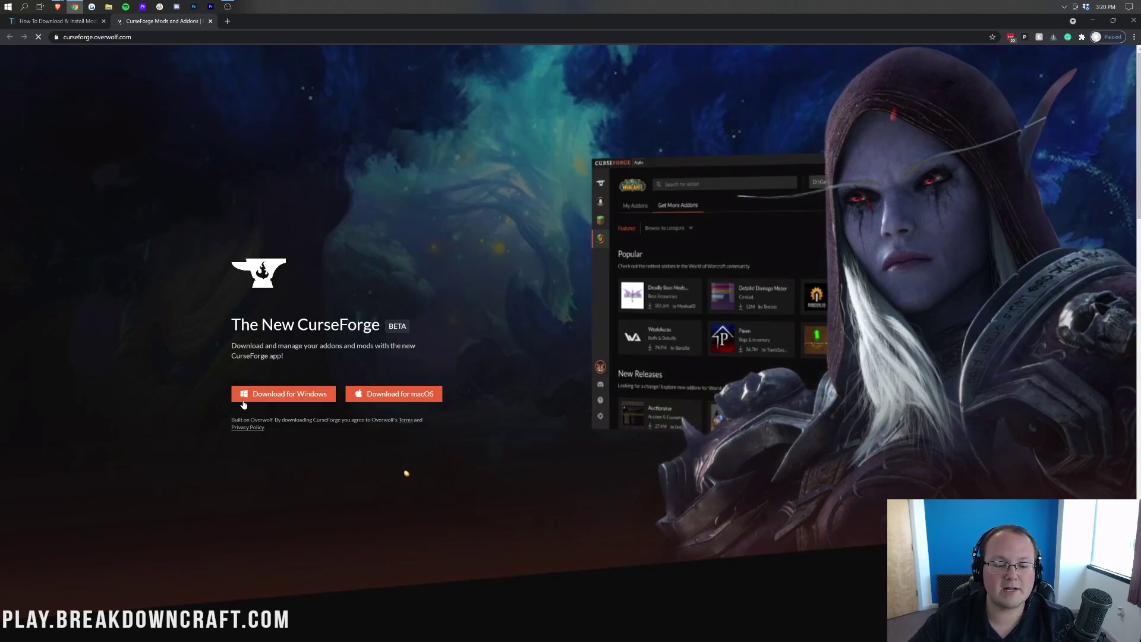
{"action": "left_click", "coordinate": [273, 395]}
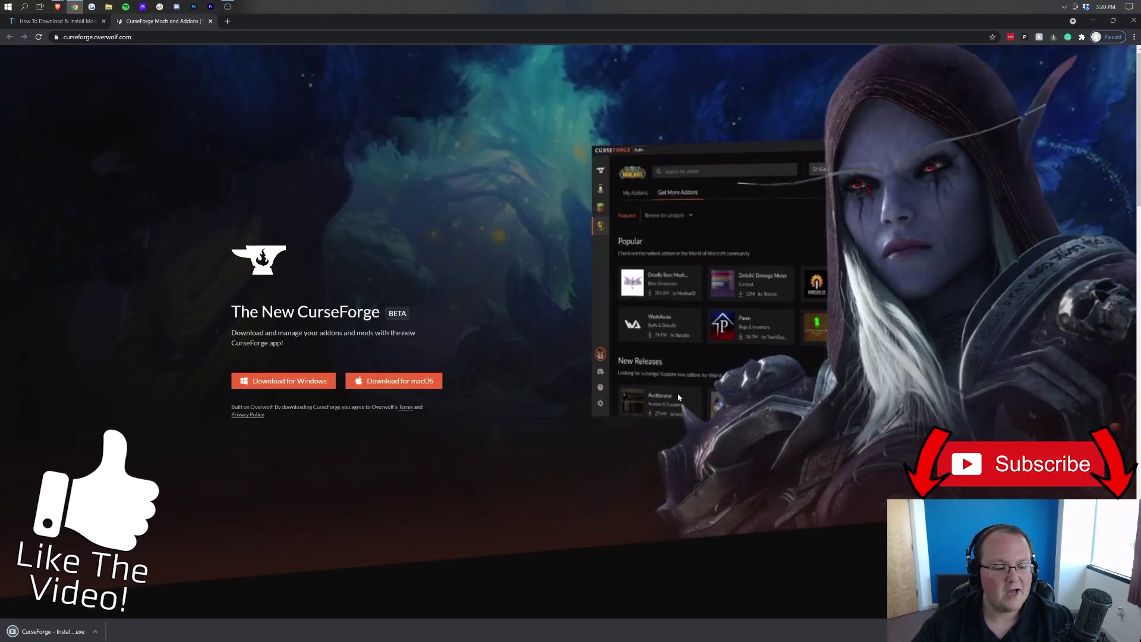
{"action": "left_click", "coordinate": [1093, 21]}
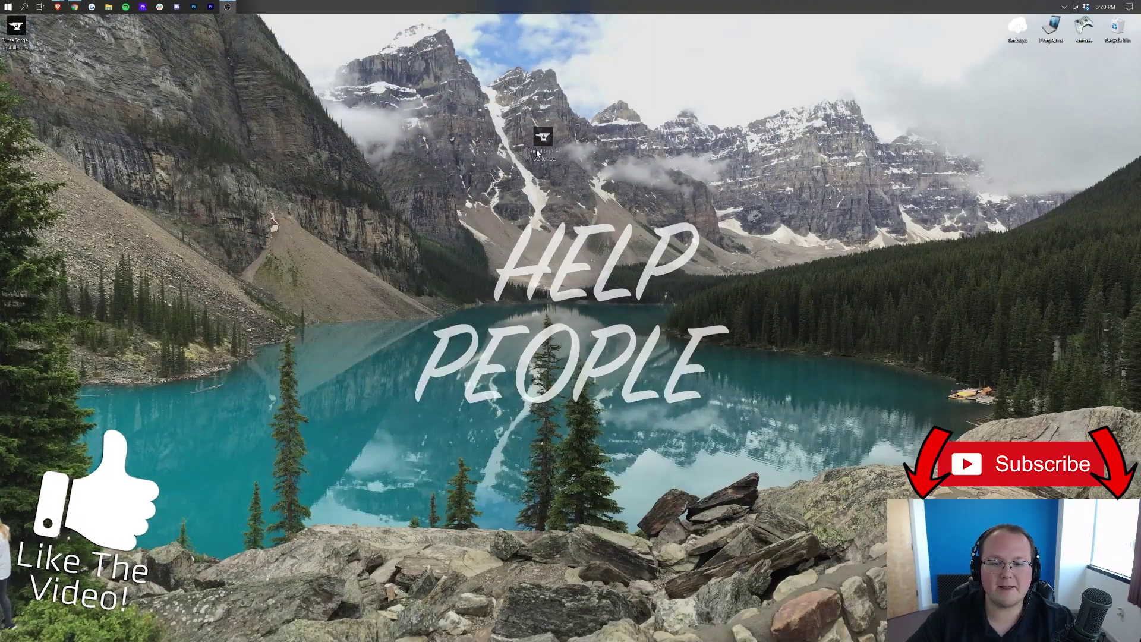
{"action": "left_click_drag", "start_coordinate": [559, 169], "coordinate": [559, 169]}
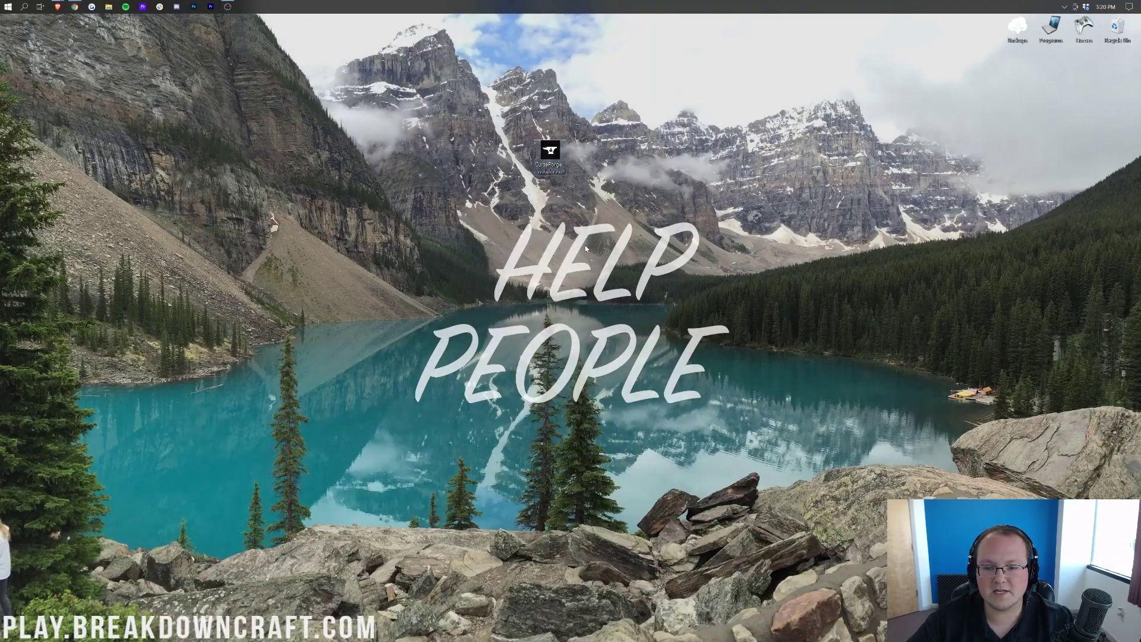
Find and view the Downloads folder on the computer, and close it again
{"action": "left_click", "coordinate": [2, 4]}
{"action": "type", "text": "down"}
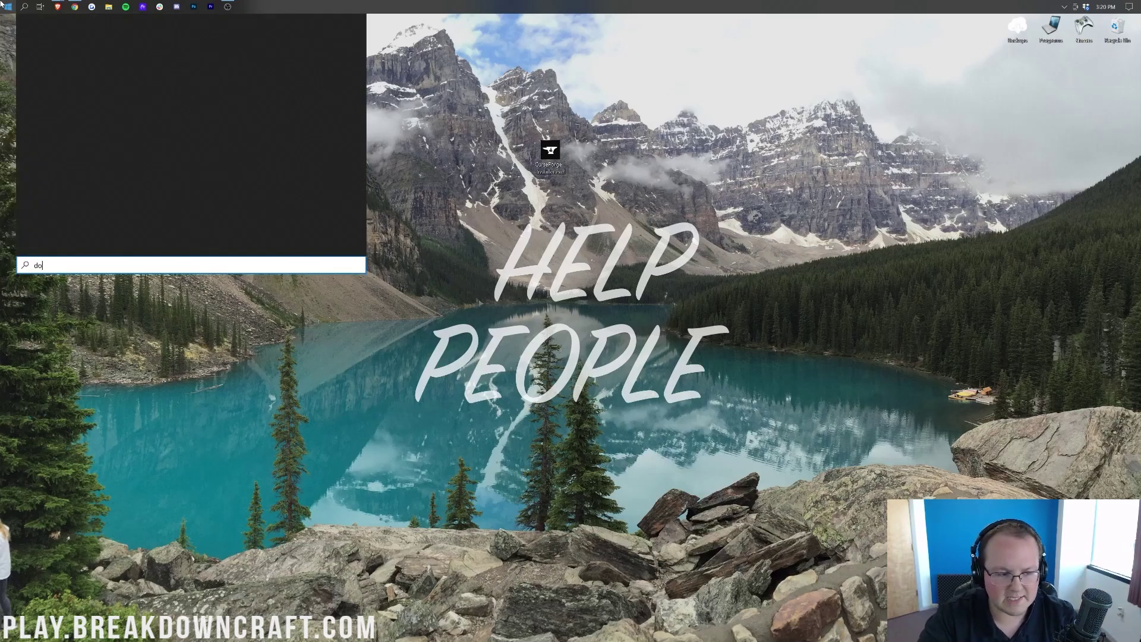
{"action": "left_click", "coordinate": [51, 69]}
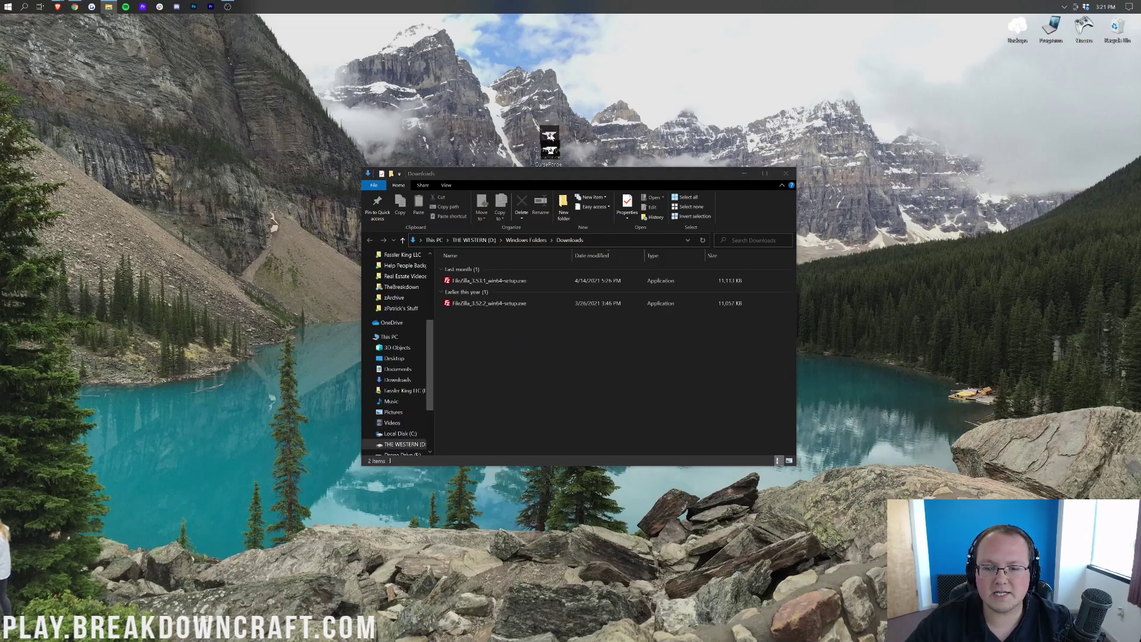
{"action": "left_click", "coordinate": [787, 174]}
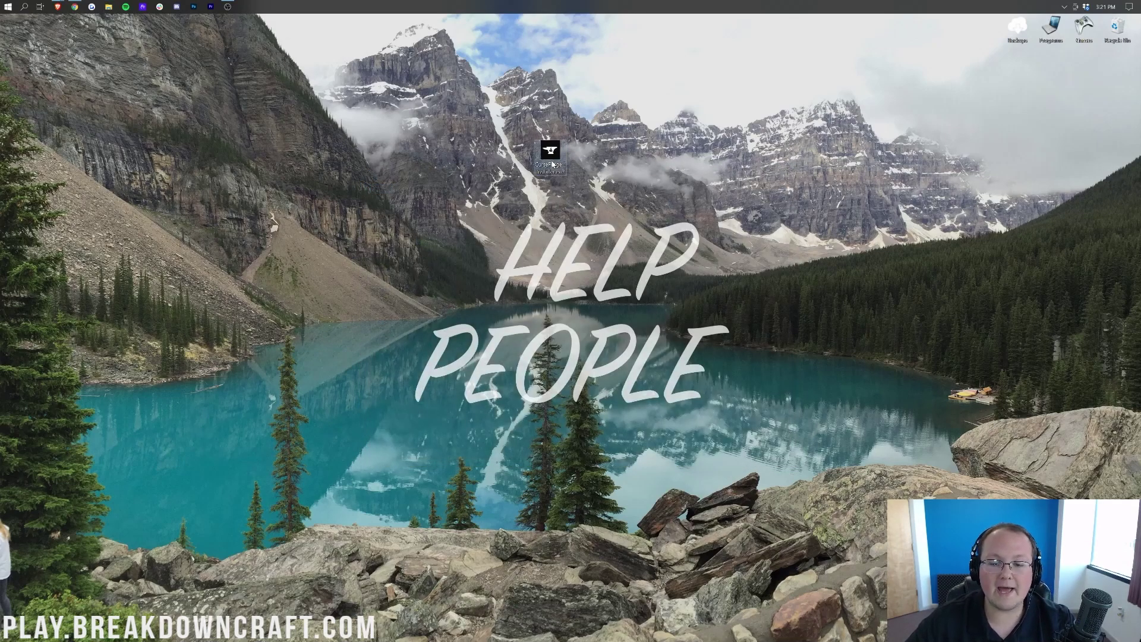
Run the CurseForge installer, accept Overwolf's terms and install with the default folder and shortcut options
{"action": "left_click", "coordinate": [551, 154]}
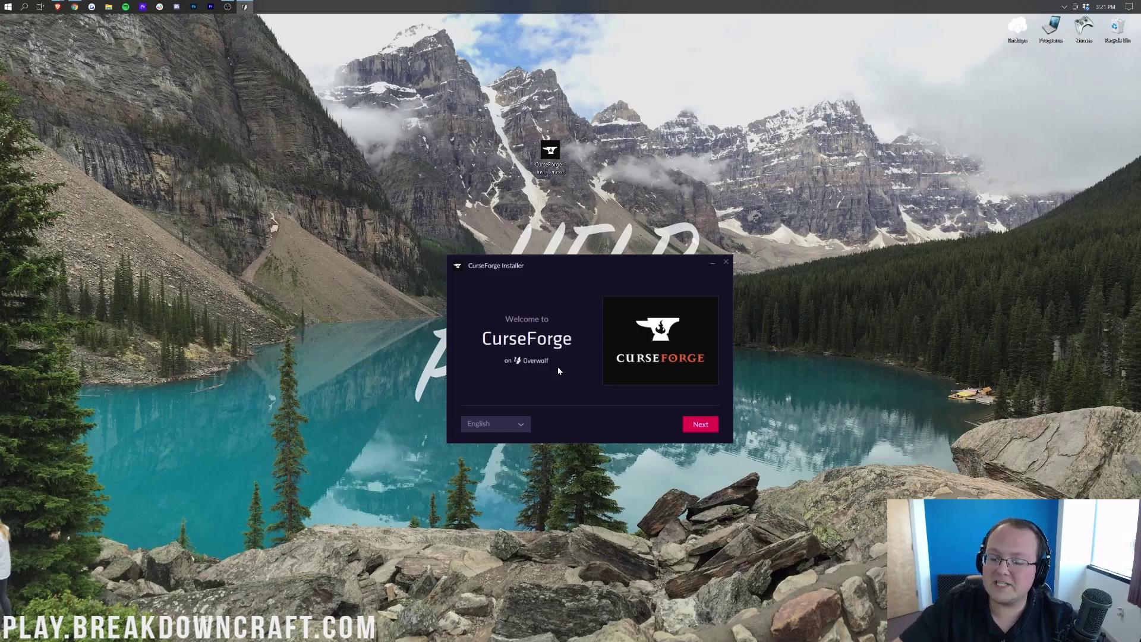
{"action": "left_click", "coordinate": [695, 424]}
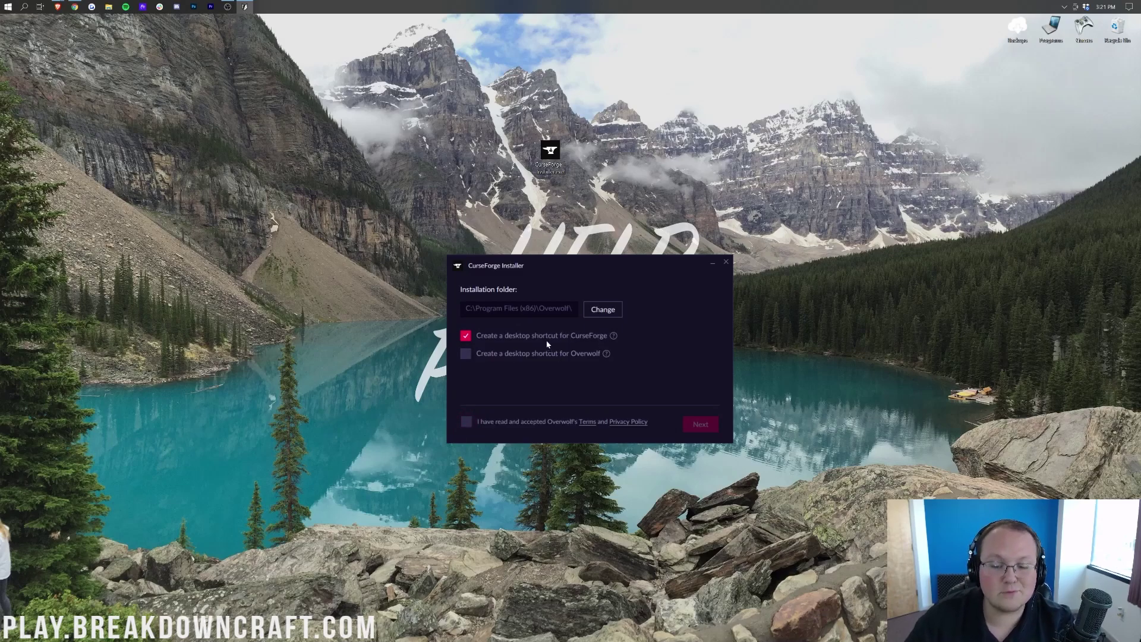
{"action": "left_click", "coordinate": [466, 421]}
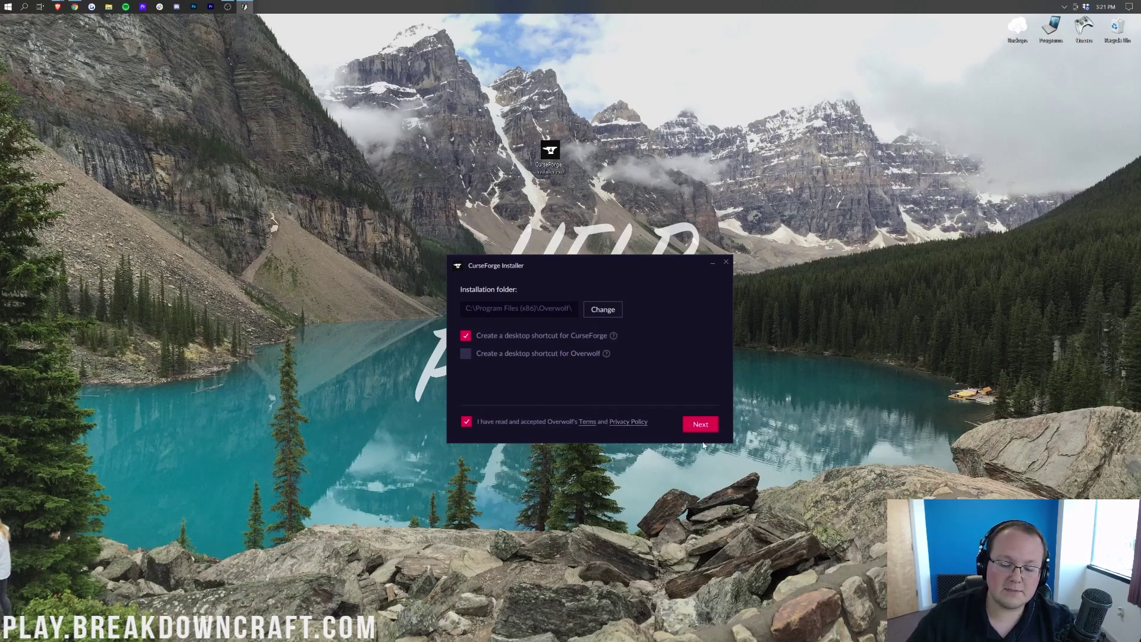
{"action": "left_click", "coordinate": [702, 424]}
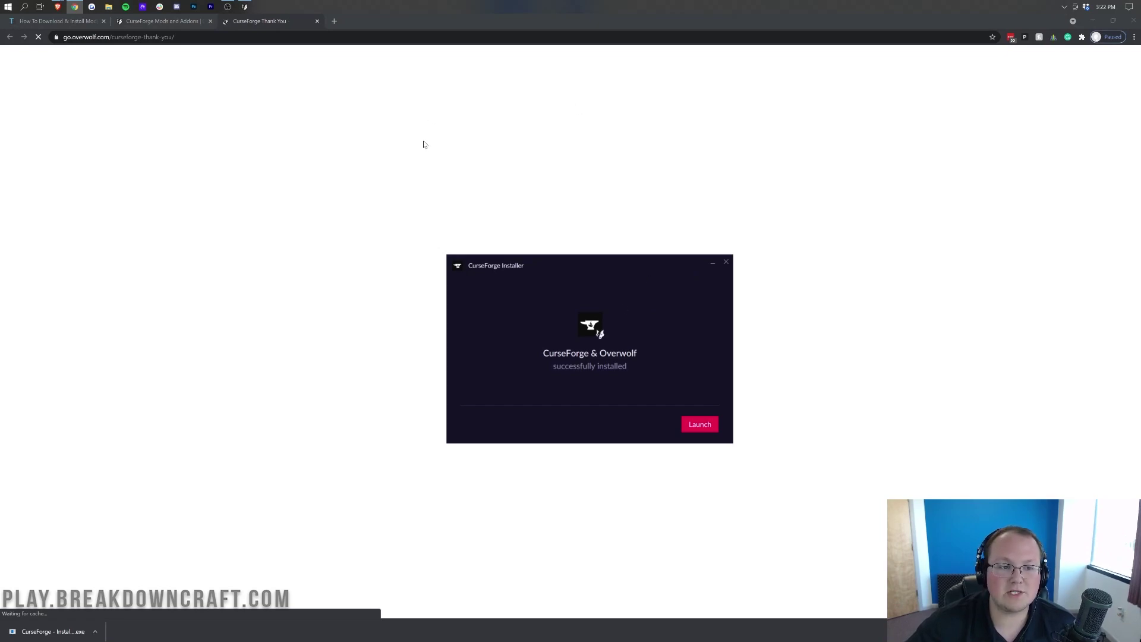
Minimize the browser's thank-you page and launch CurseForge from the finished installer
{"action": "left_click", "coordinate": [422, 146]}
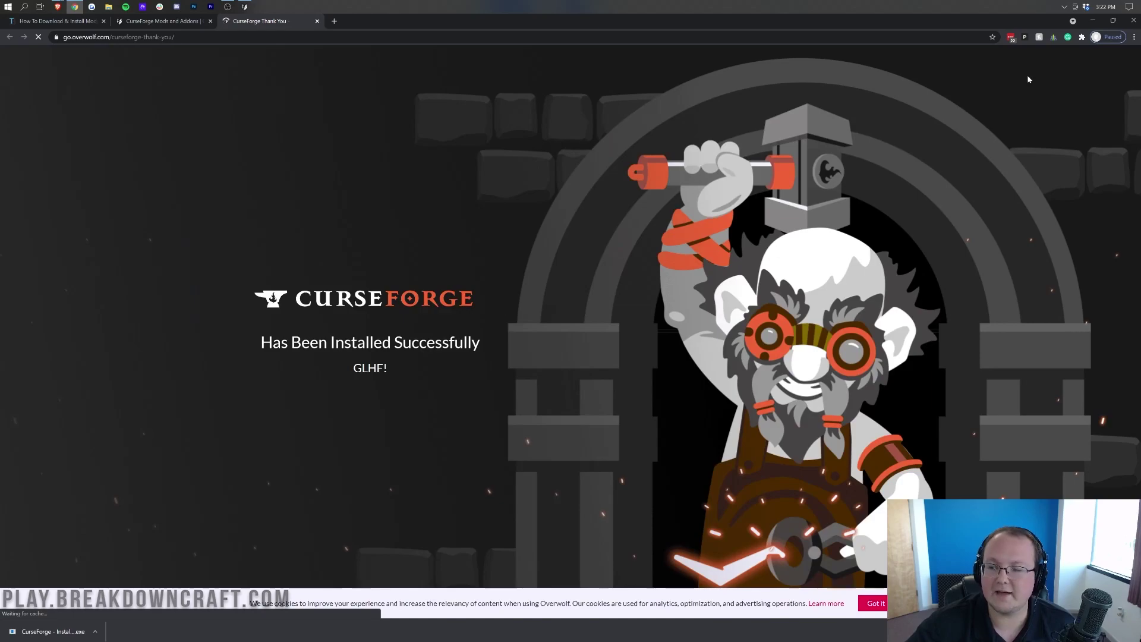
{"action": "left_click", "coordinate": [1092, 20]}
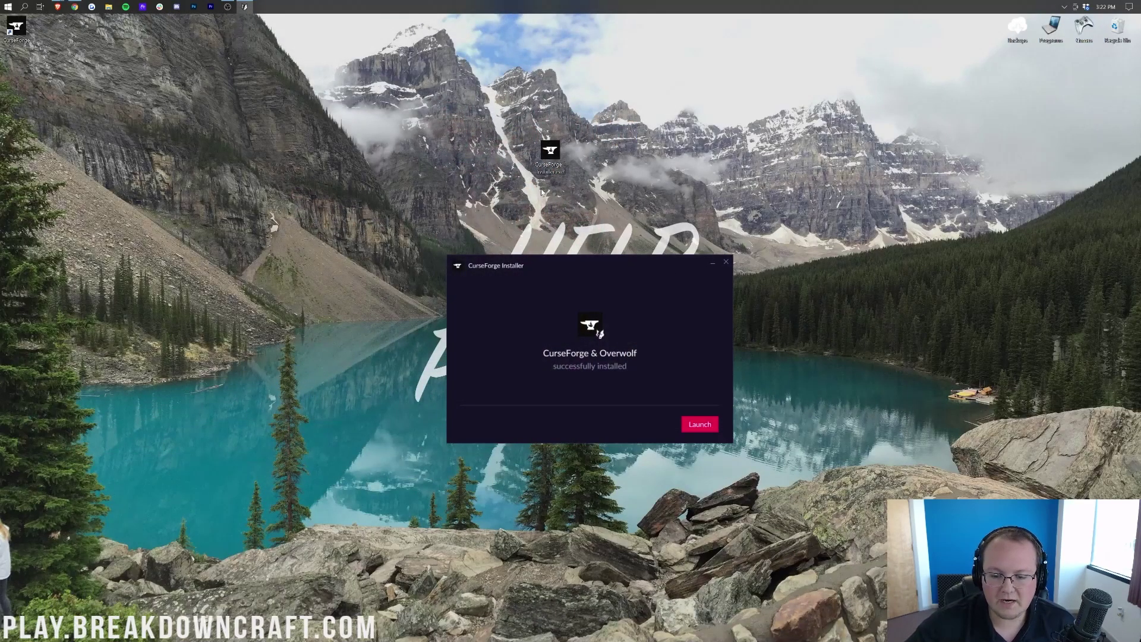
{"action": "left_click", "coordinate": [700, 424]}
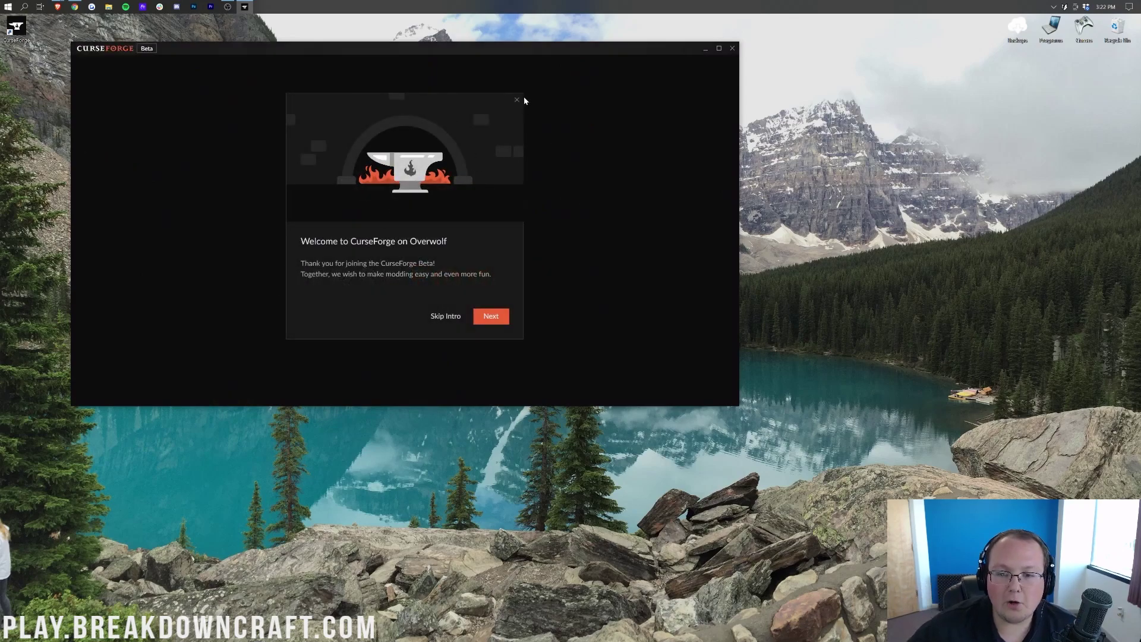
Dismiss the CurseForge welcome intro and set up Minecraft with the default modding folder
{"action": "left_click", "coordinate": [516, 100]}
{"action": "left_click_drag", "start_coordinate": [524, 51], "coordinate": [704, 102]}
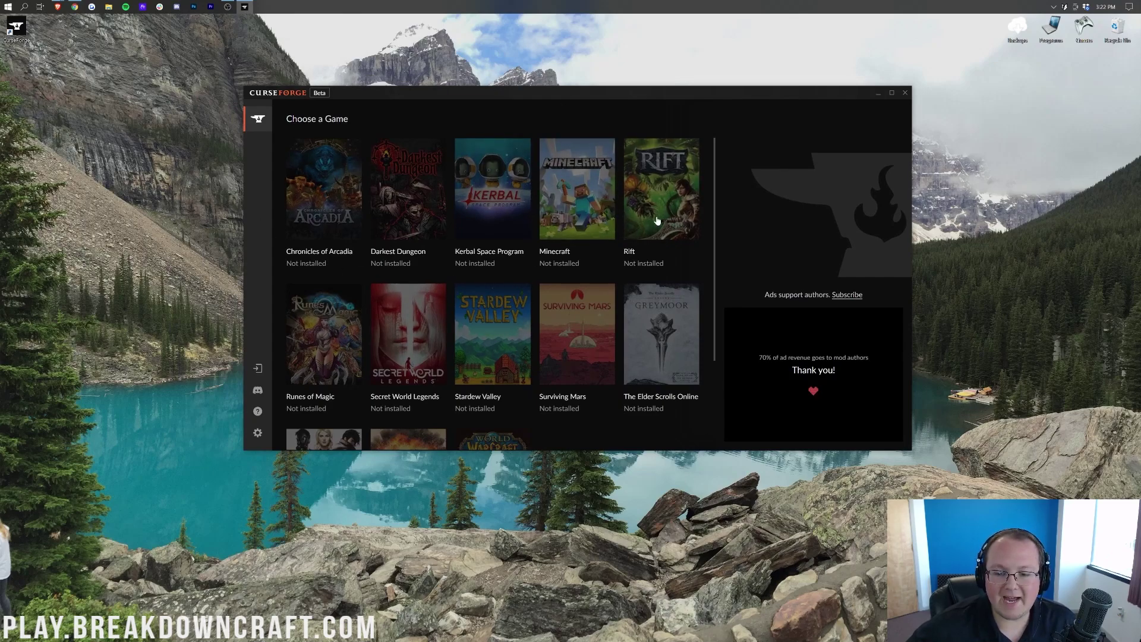
{"action": "left_click", "coordinate": [565, 191]}
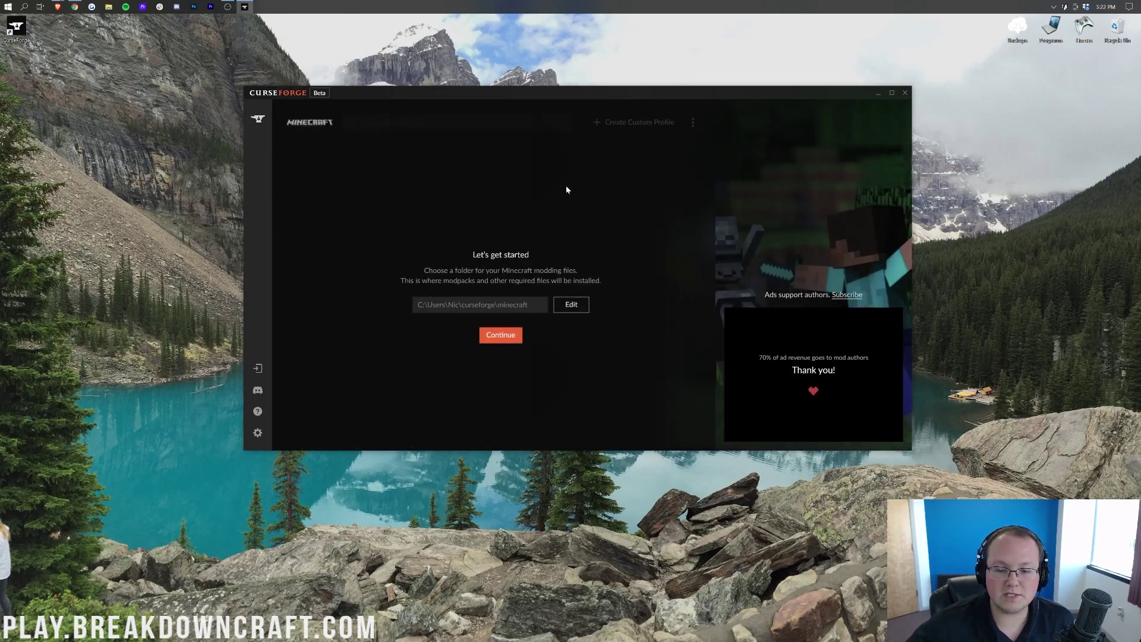
{"action": "left_click", "coordinate": [498, 337]}
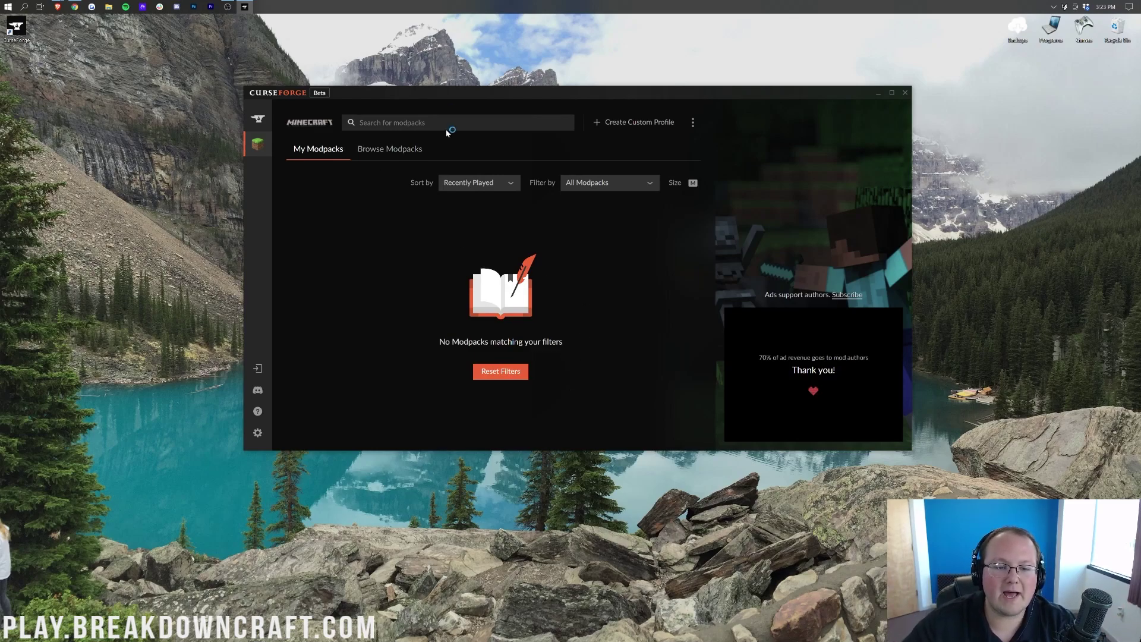
Search the modpacks for "better minecraft" and install Better Minecraft [FORGE]
{"action": "type", "text": "be"}
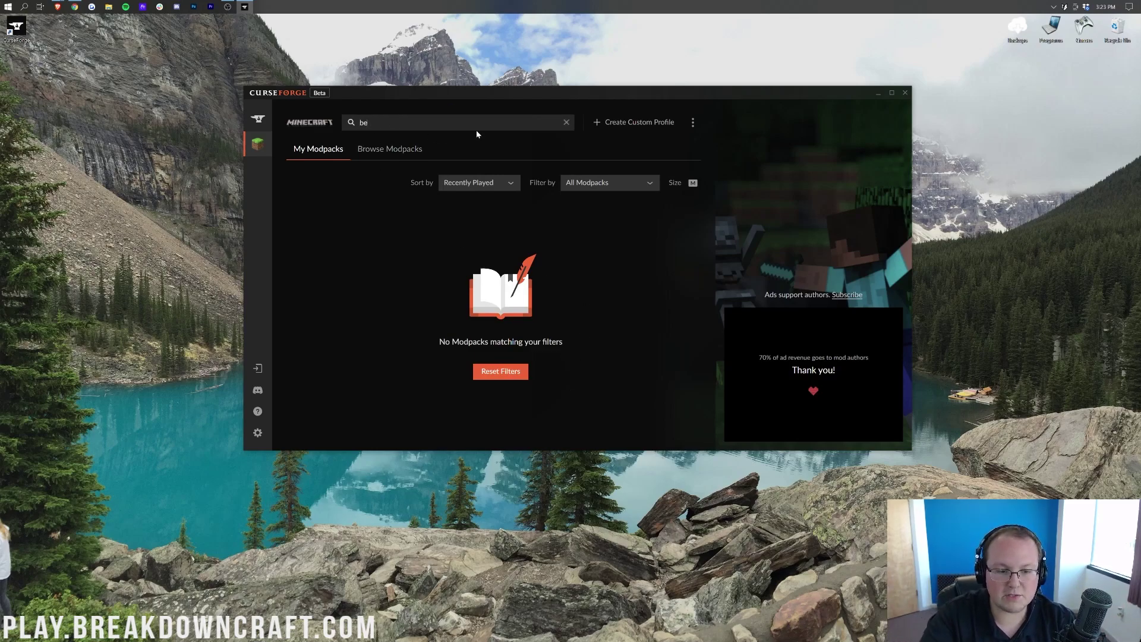
{"action": "type", "text": "tter minecraft"}
{"action": "key", "text": "Return"}
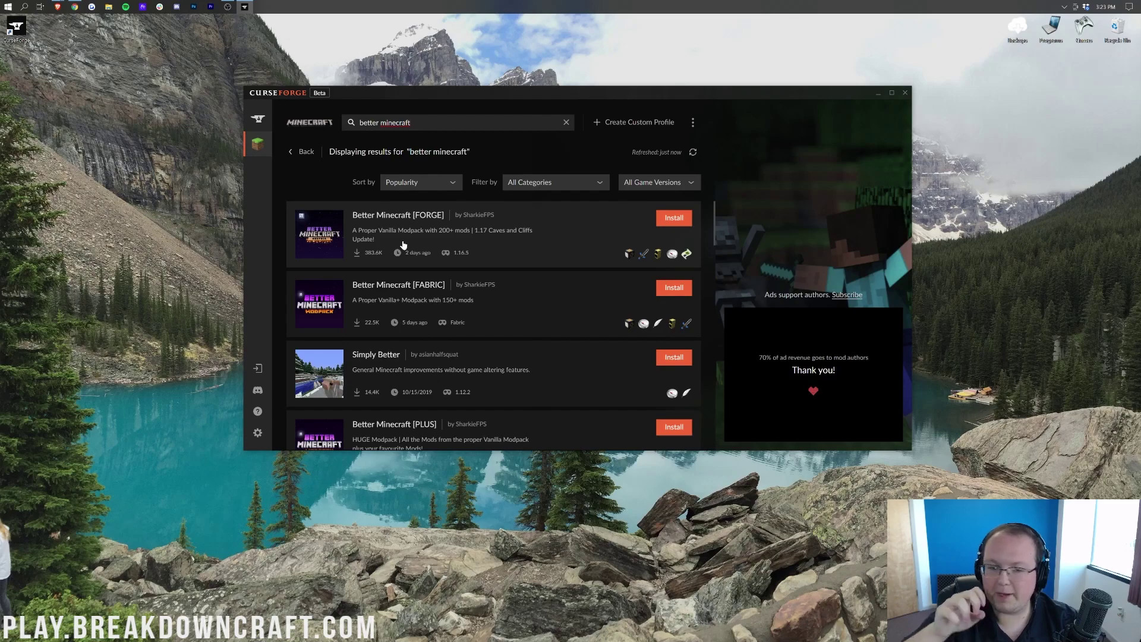
{"action": "left_click", "coordinate": [675, 218]}
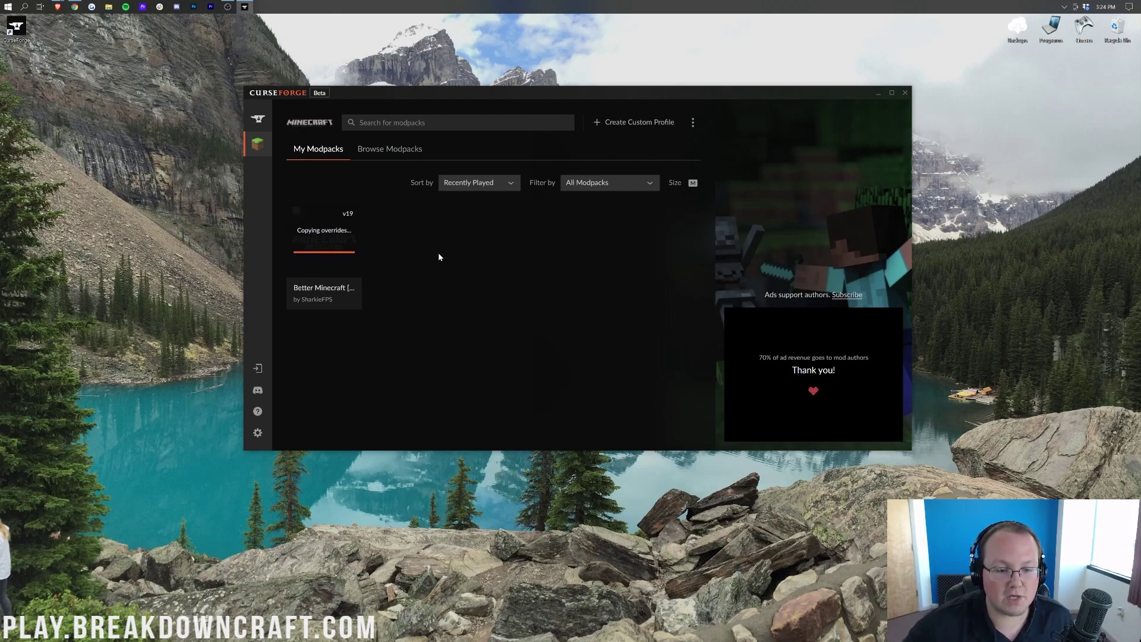
{"action": "mouse_move", "coordinate": [338, 276]}
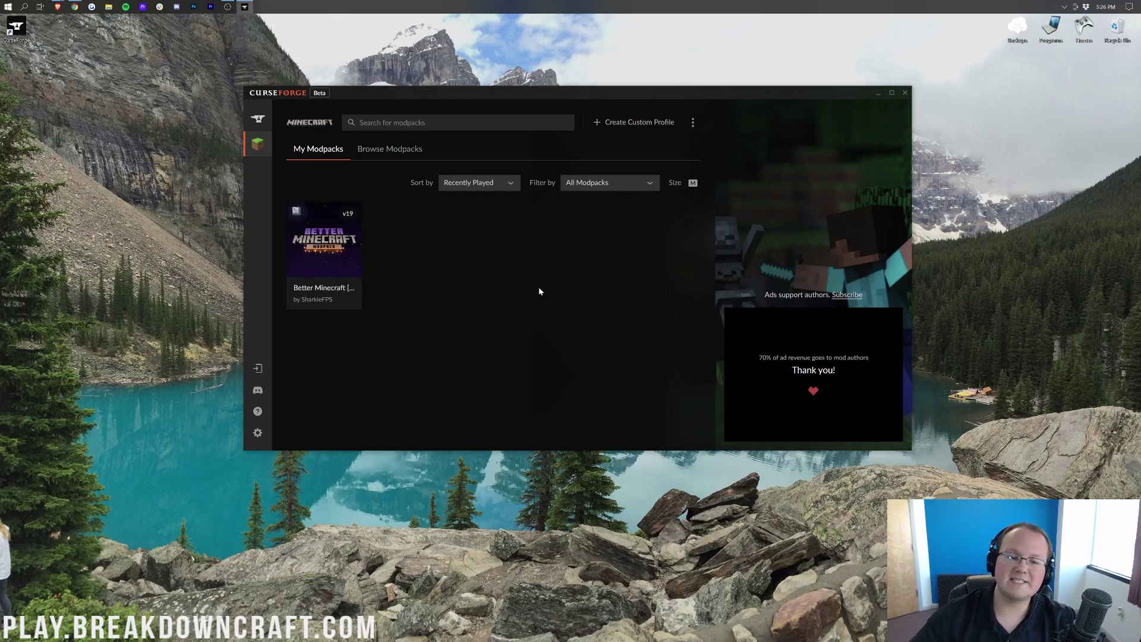
Open Better Minecraft [FORGE] in the Minecraft Launcher from CurseForge, check that its installation is selected, and close the launcher
{"action": "mouse_move", "coordinate": [328, 254]}
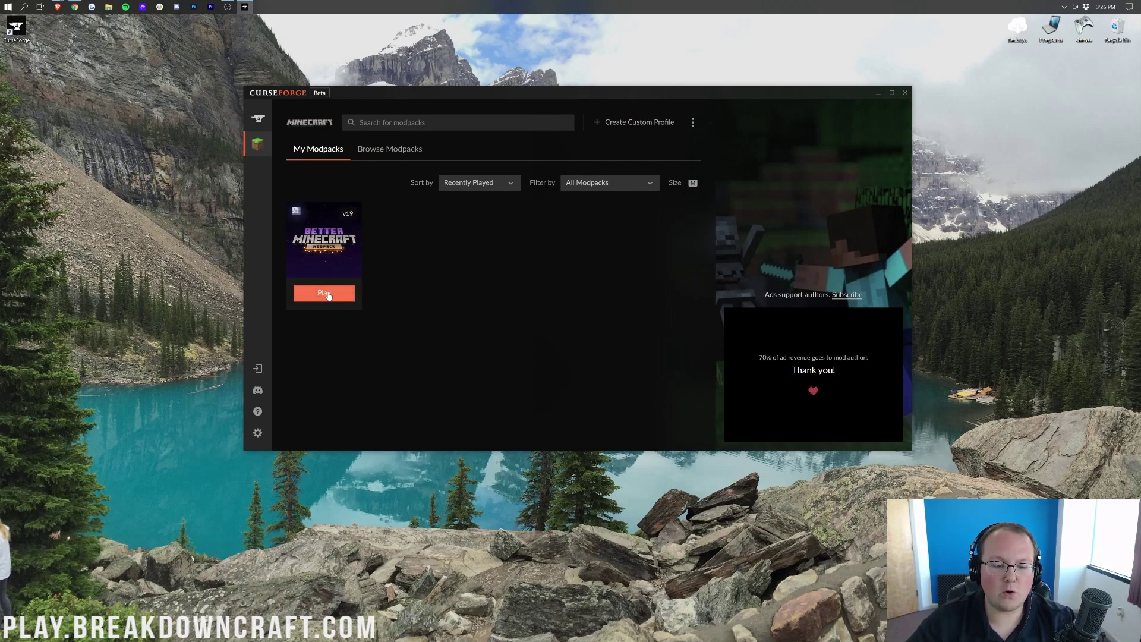
{"action": "left_click", "coordinate": [325, 293]}
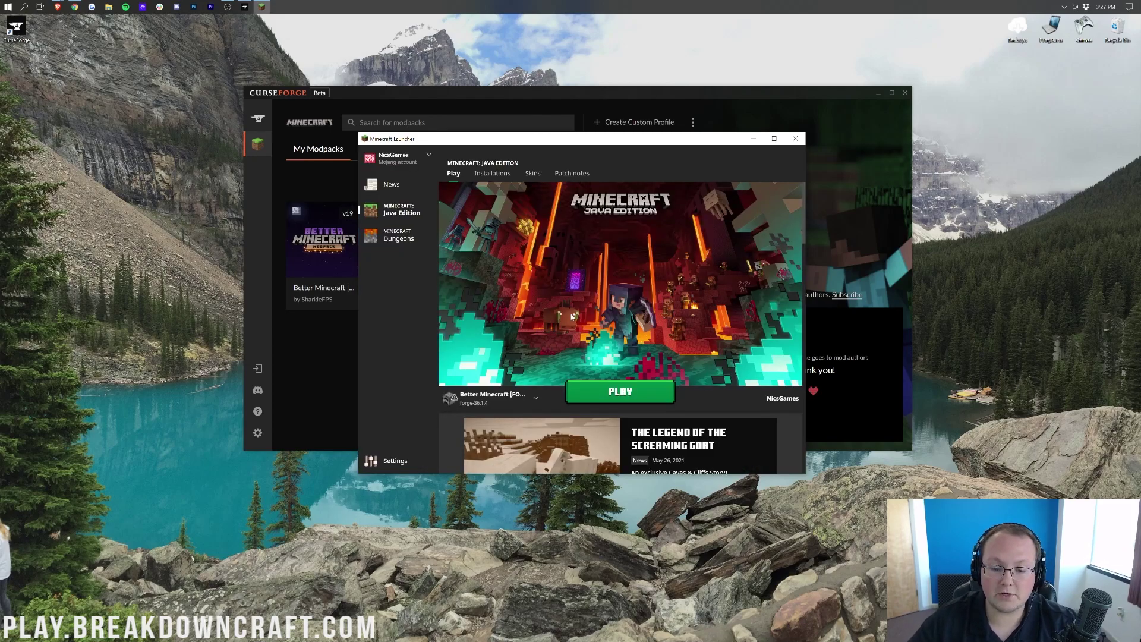
{"action": "left_click", "coordinate": [508, 407]}
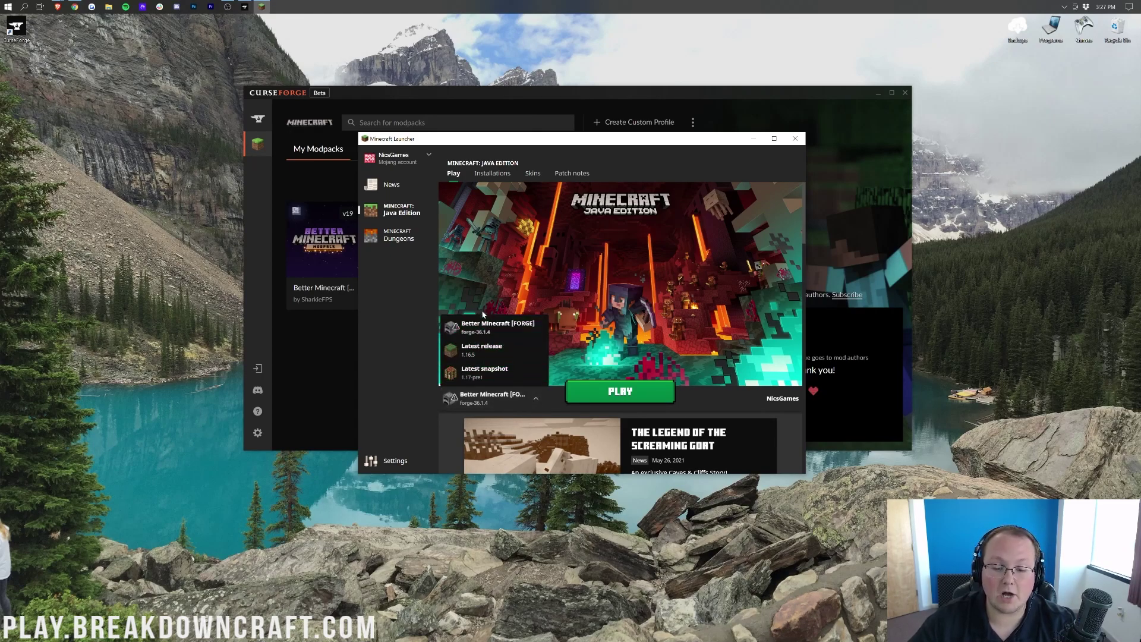
{"action": "left_click", "coordinate": [539, 397]}
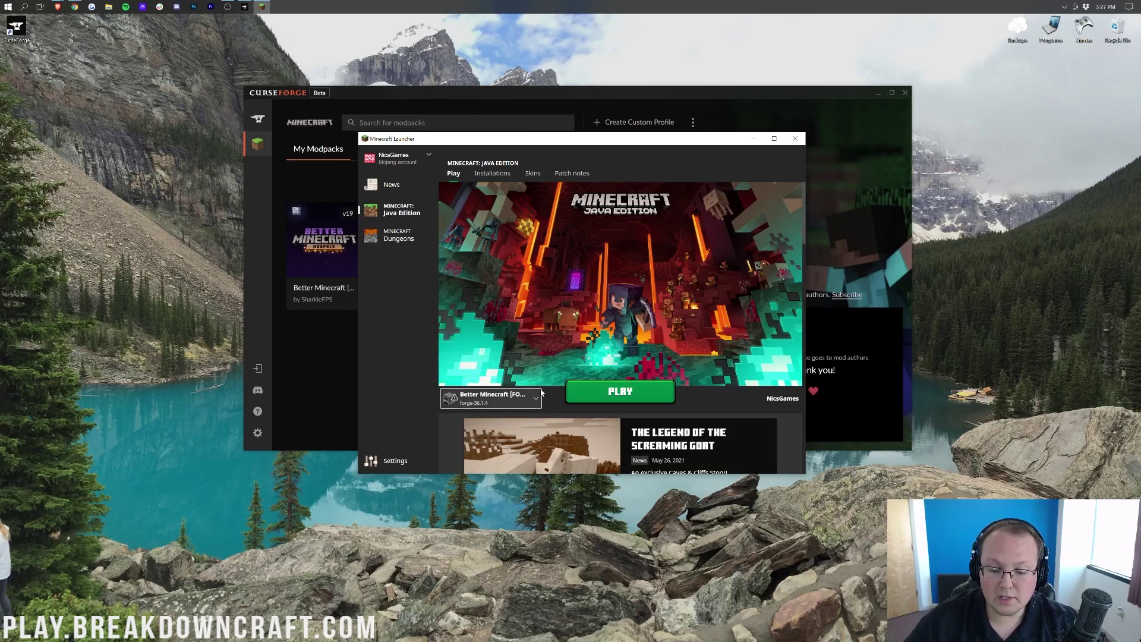
{"action": "left_click", "coordinate": [540, 396]}
{"action": "left_click", "coordinate": [529, 327]}
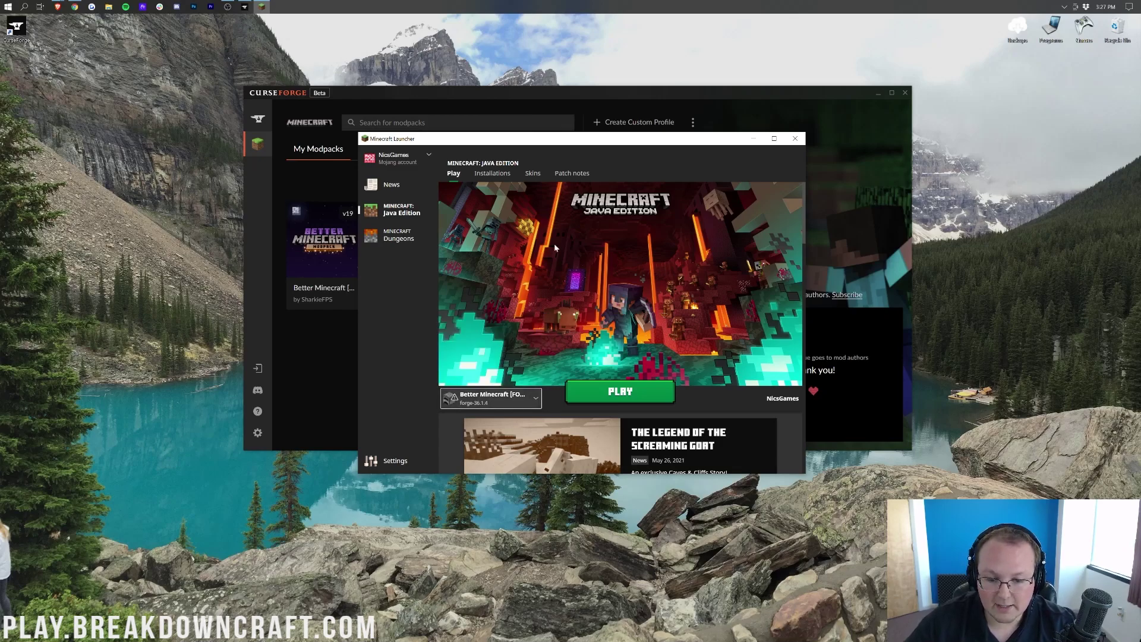
{"action": "left_click", "coordinate": [795, 138]}
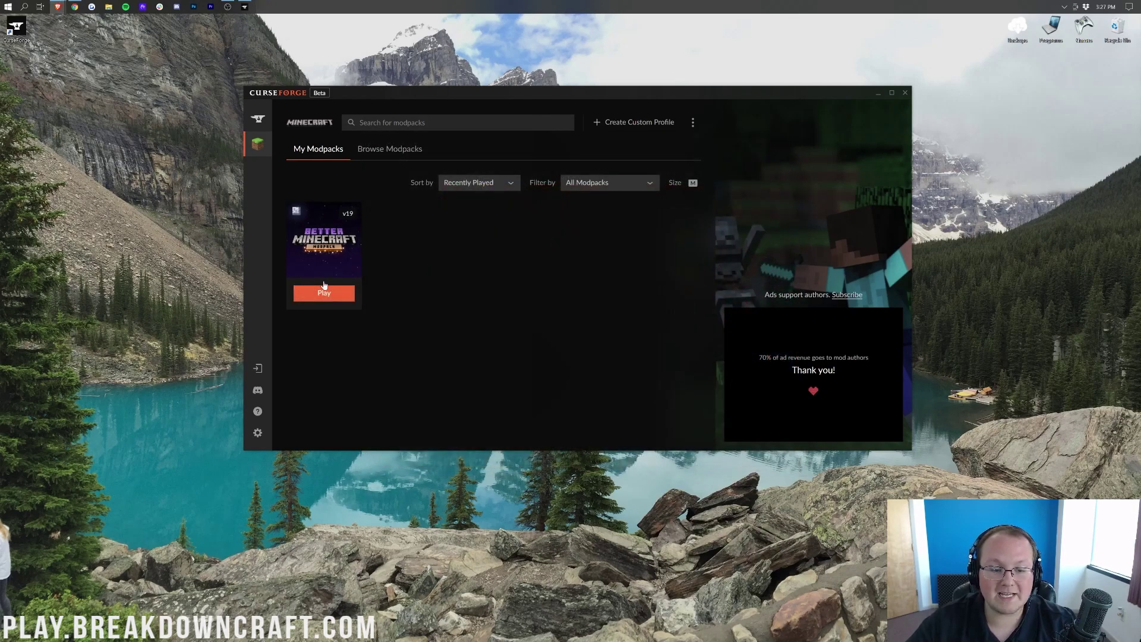
Start Better Minecraft [FORGE] from CurseForge through the Minecraft Launcher, accepting the warning about playing a modified installation
{"action": "left_click", "coordinate": [324, 289]}
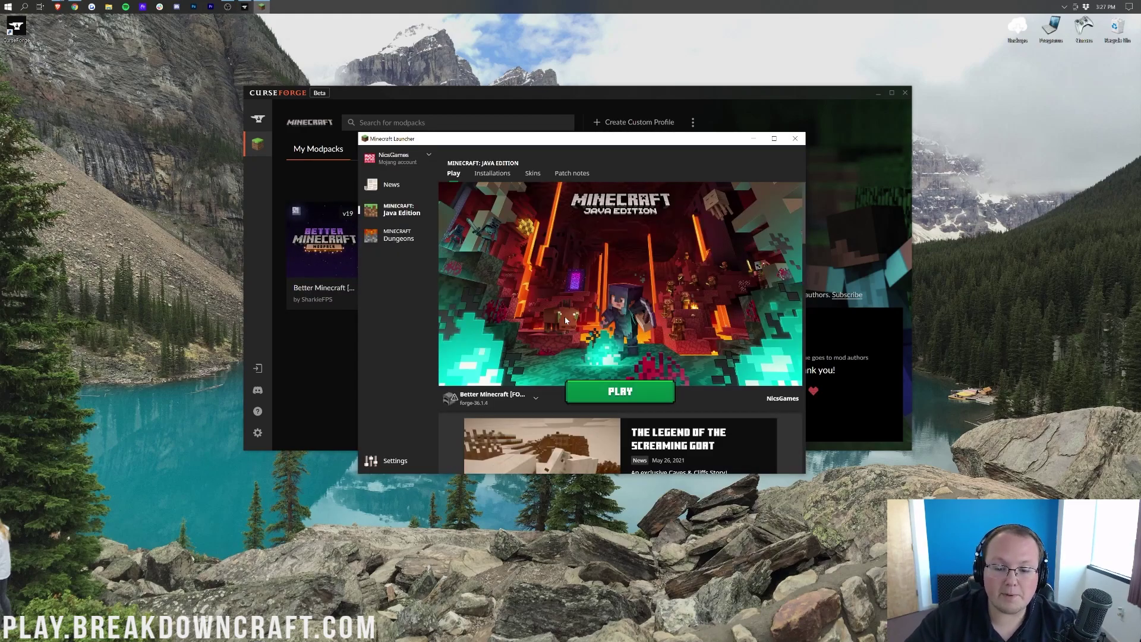
{"action": "left_click", "coordinate": [627, 393]}
{"action": "left_click", "coordinate": [652, 327]}
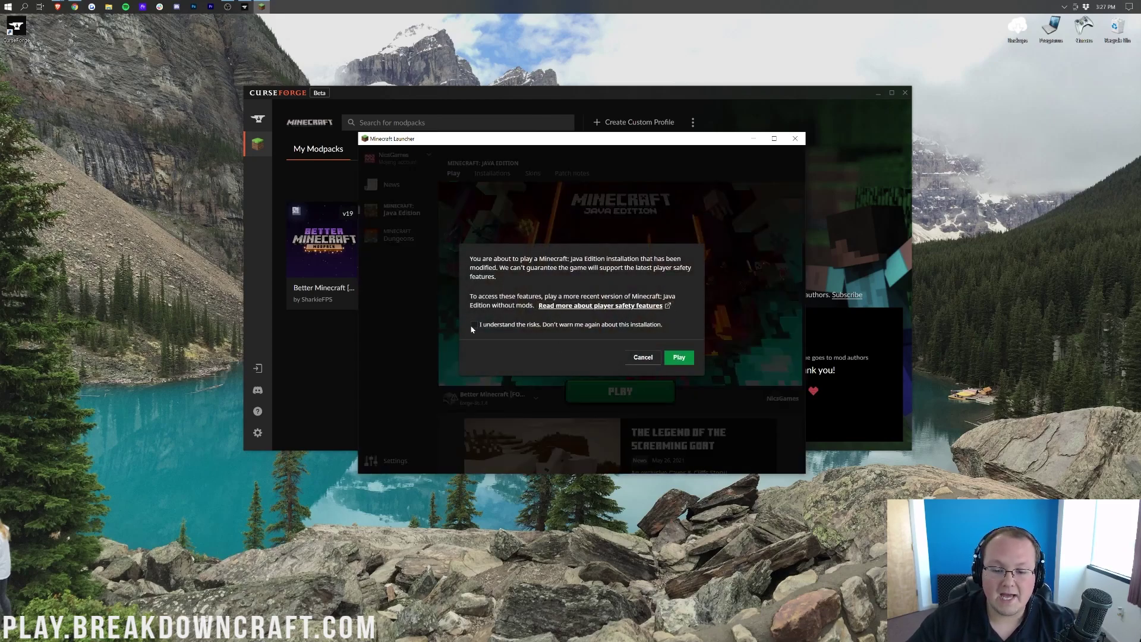
{"action": "left_click", "coordinate": [681, 360]}
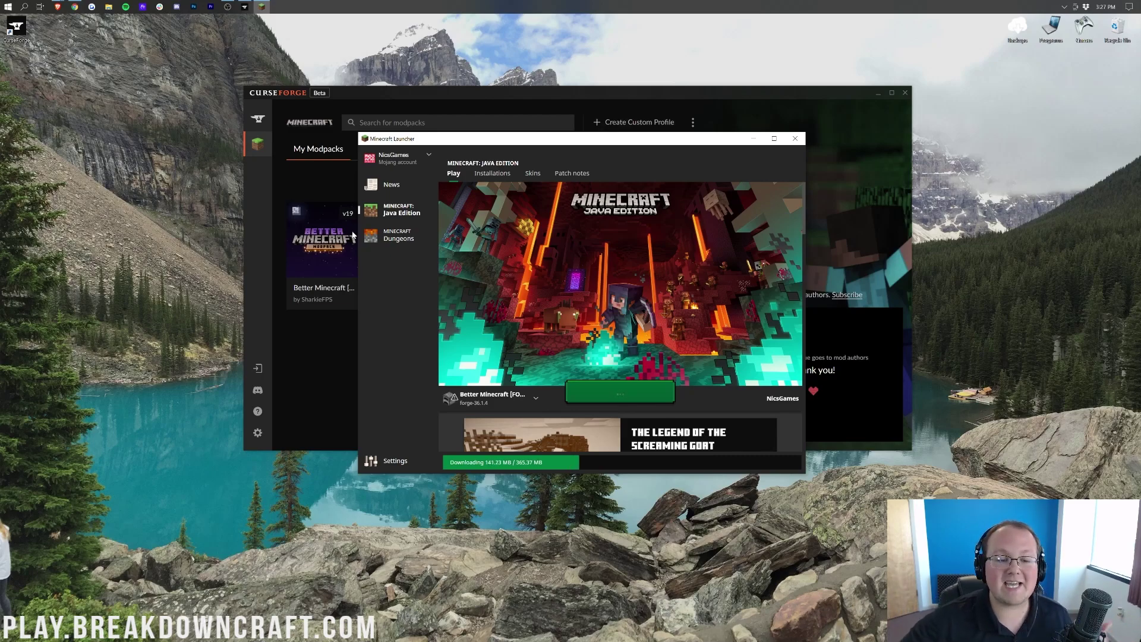
{"action": "left_click", "coordinate": [322, 349]}
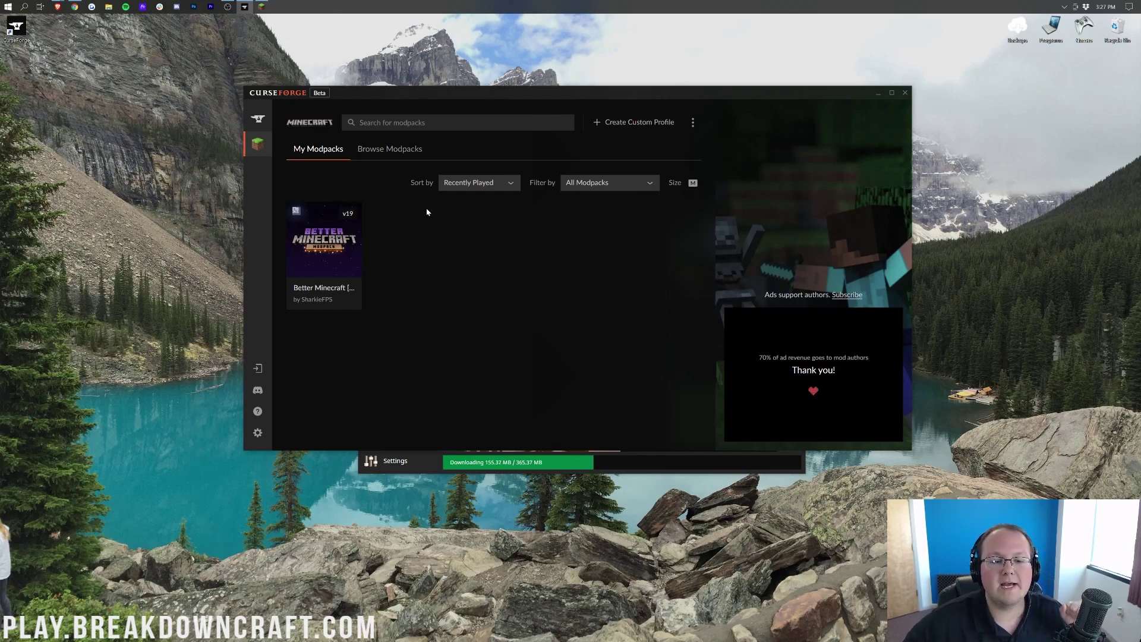
{"action": "left_click", "coordinate": [264, 7]}
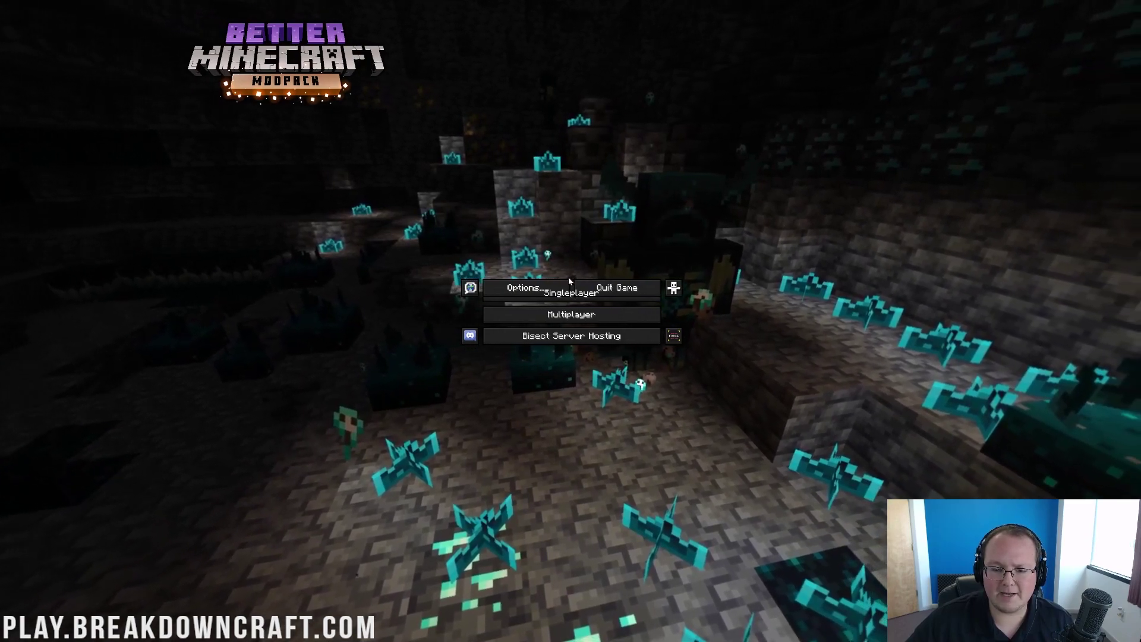
Leave the multiplayer screen and create a singleplayer world named Test World in Creative mode
{"action": "left_click", "coordinate": [556, 321]}
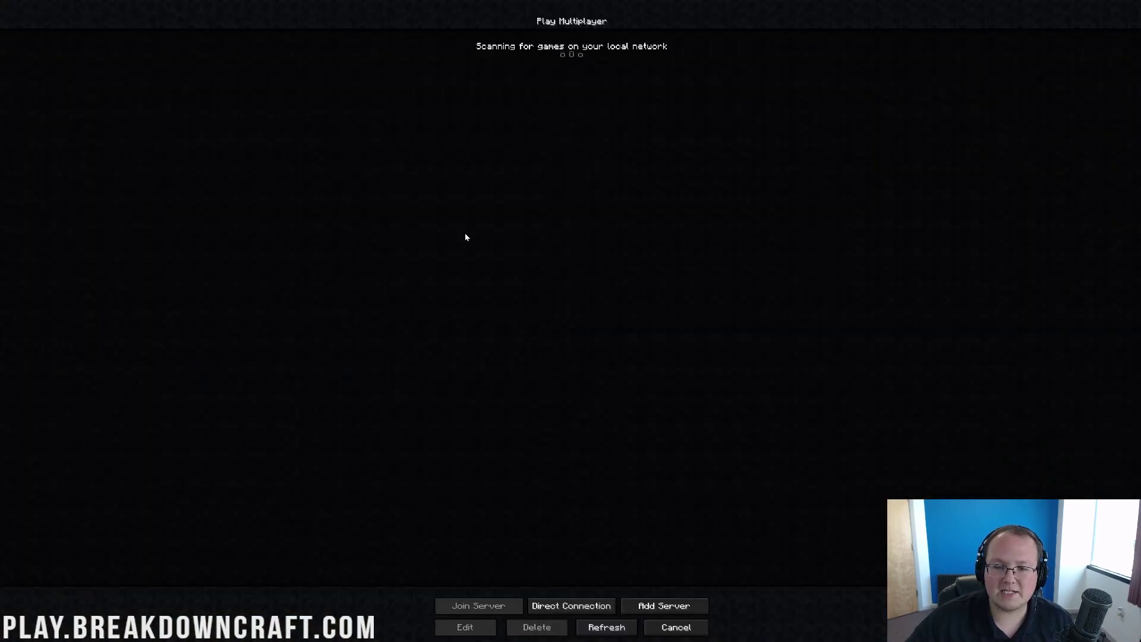
{"action": "key", "text": "Escape"}
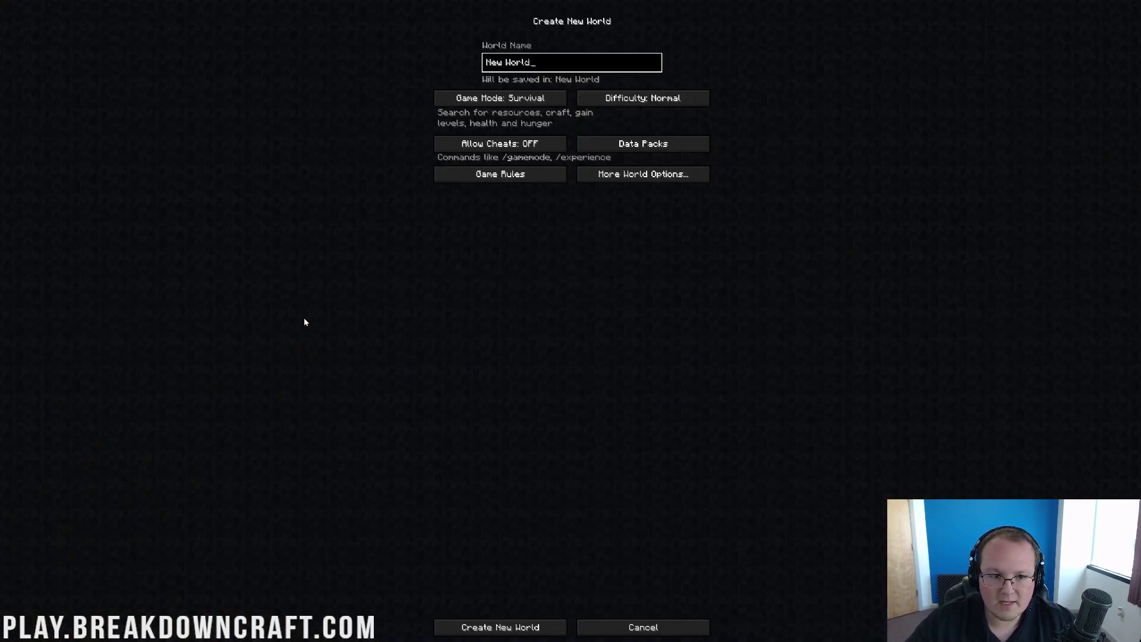
{"action": "key", "text": "ctrl+a"}
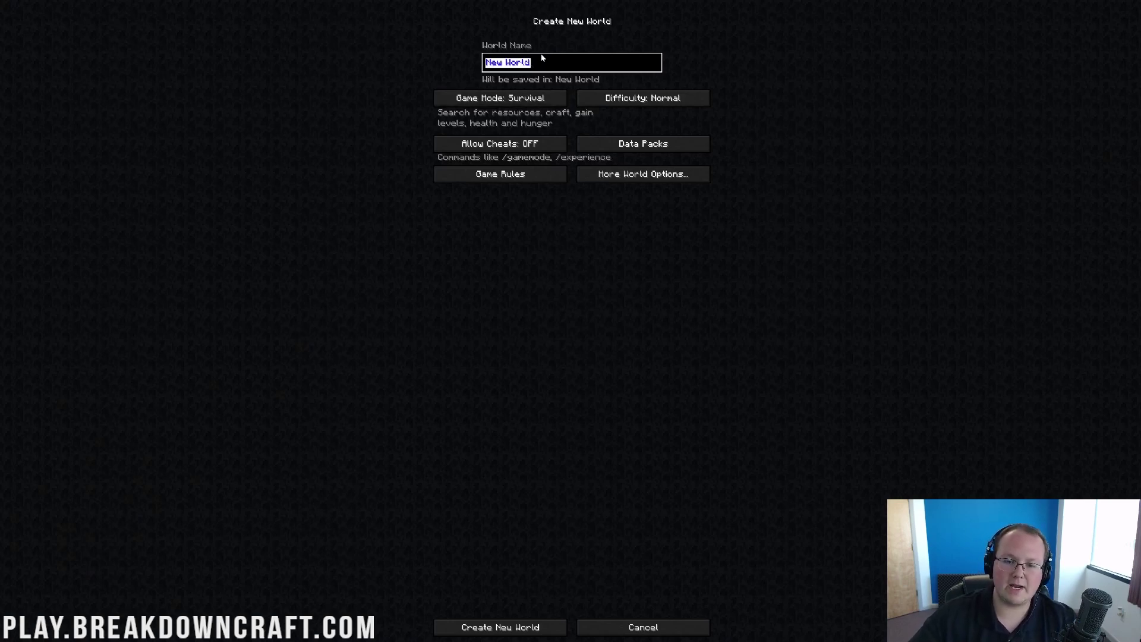
{"action": "type", "text": "Test World"}
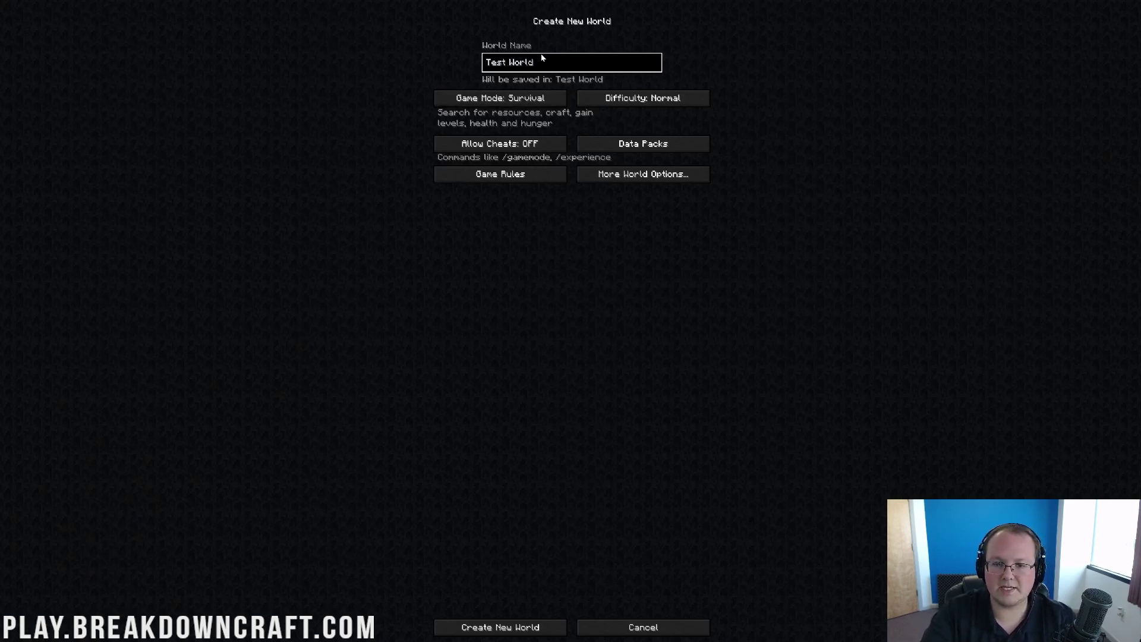
{"action": "left_click", "coordinate": [542, 98]}
{"action": "left_click", "coordinate": [543, 99]}
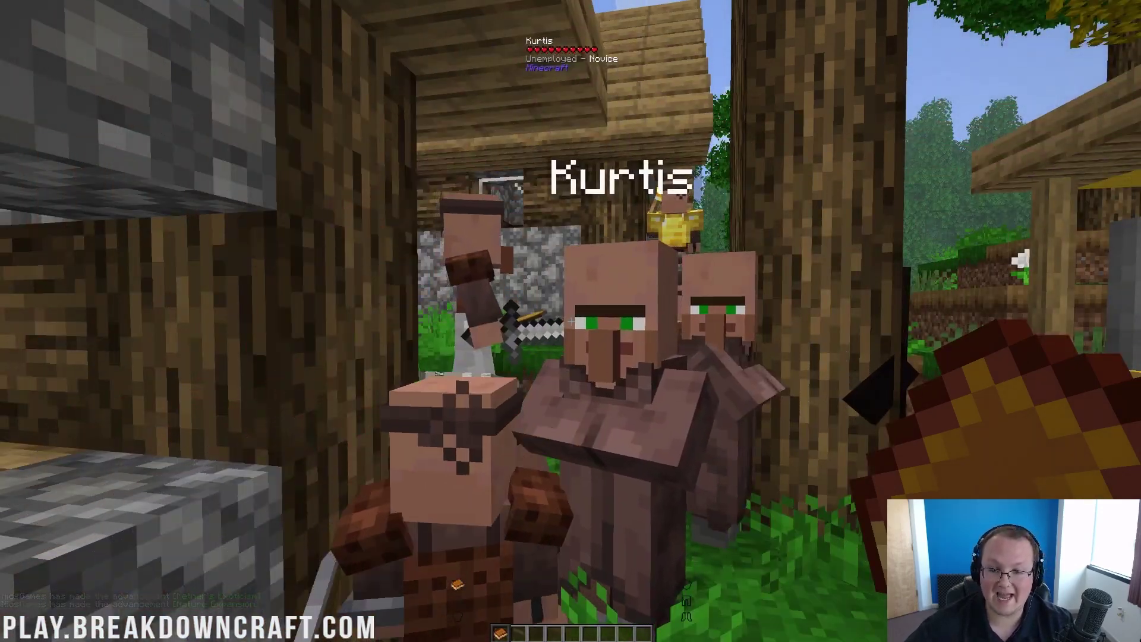
Explore the spawn village, fly over the surrounding forest and descend to the white birds on the lake
{"action": "key", "text": "w"}
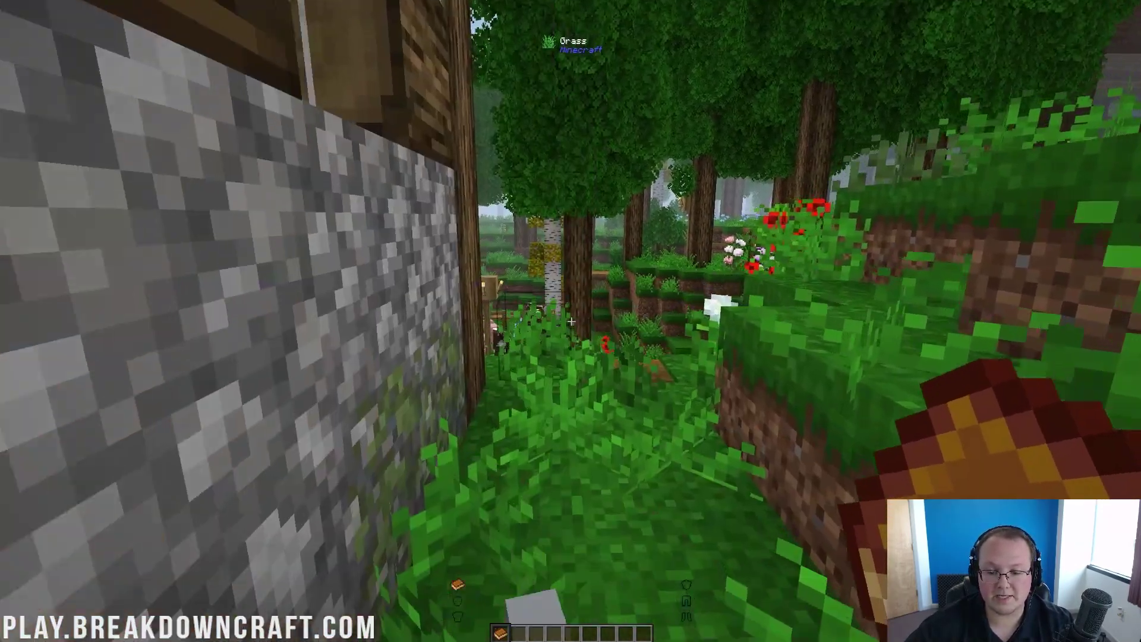
{"action": "key", "text": "w"}
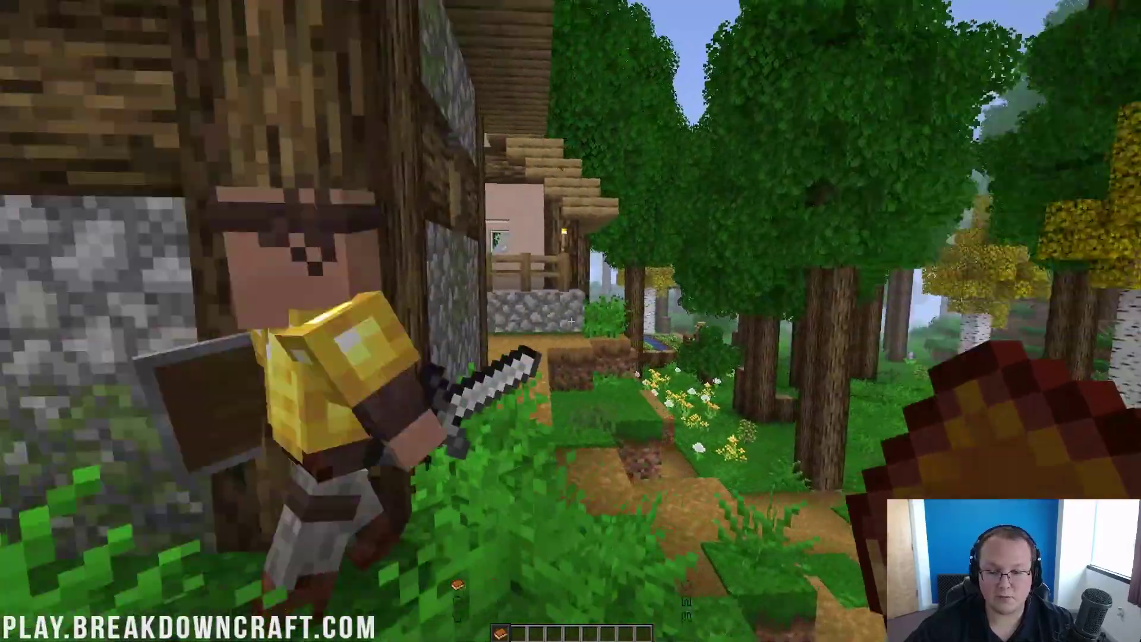
{"action": "key", "text": "w"}
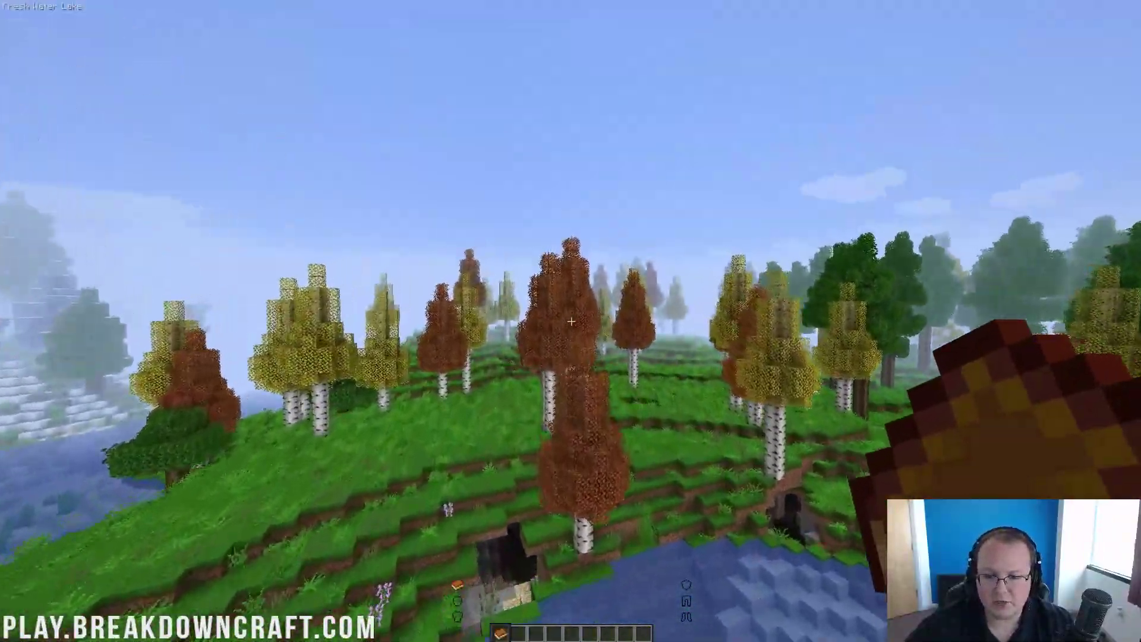
{"action": "key", "text": "w"}
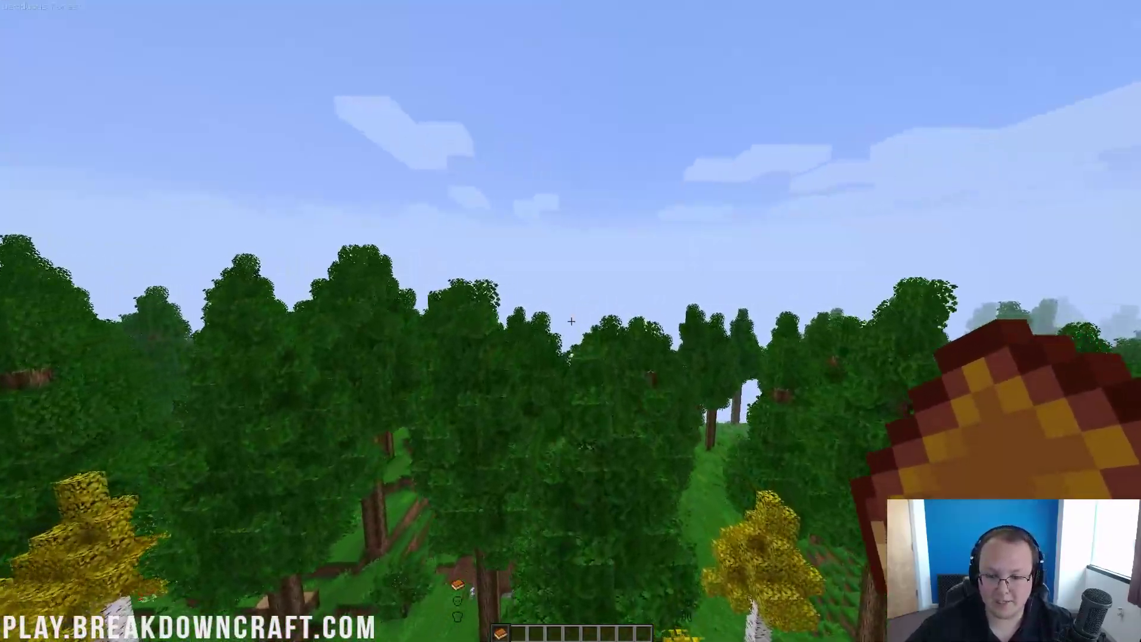
{"action": "key", "text": "w"}
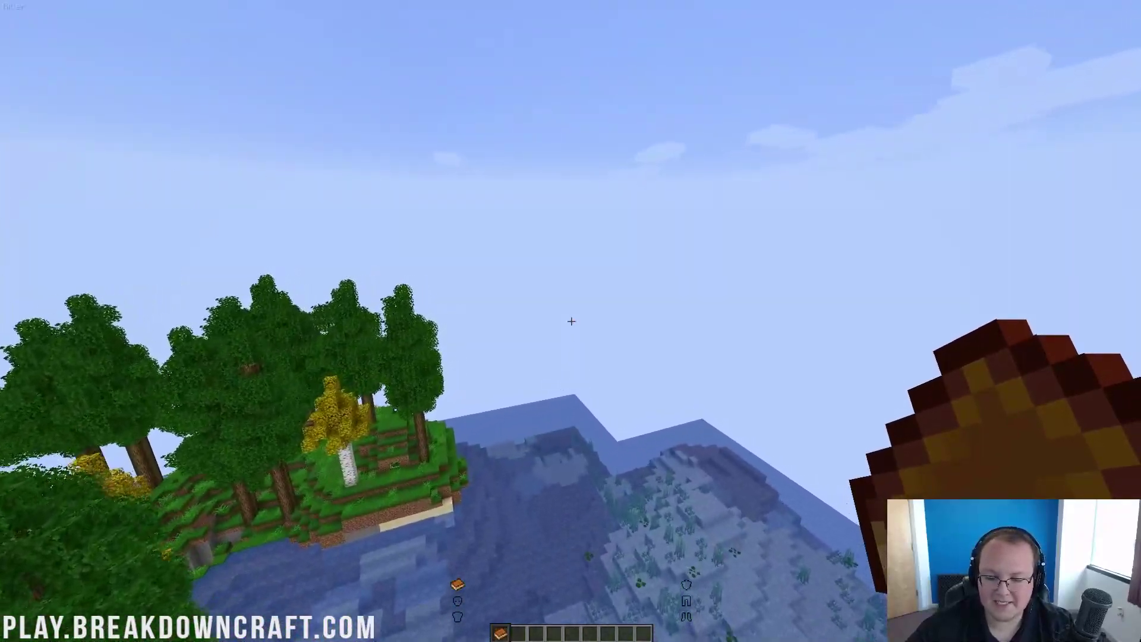
{"action": "key", "text": "shift"}
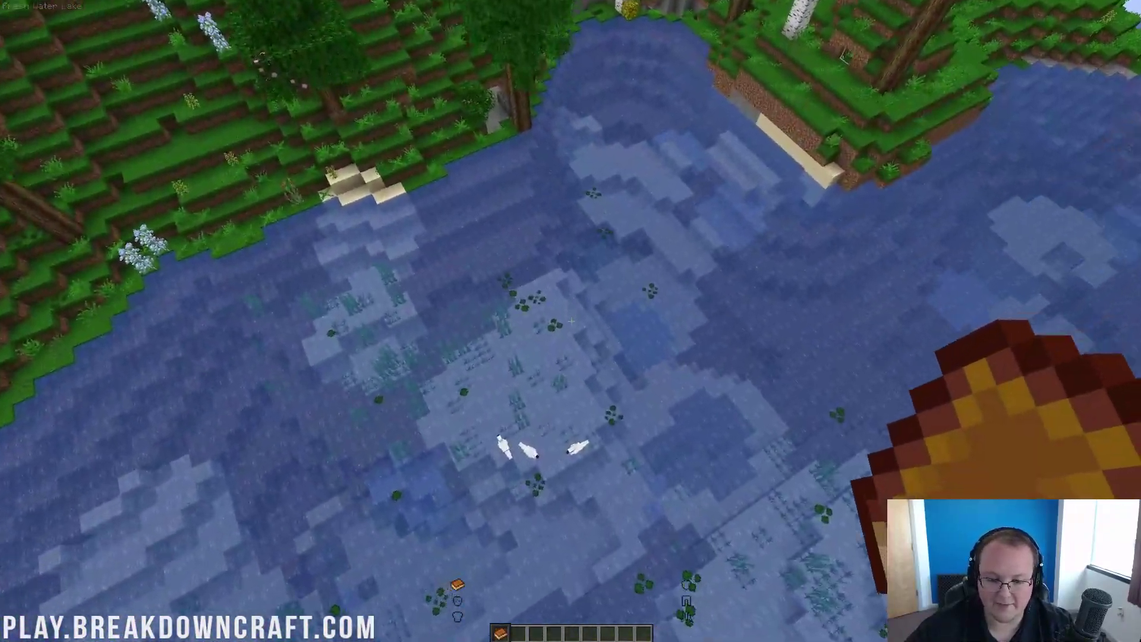
{"action": "key", "text": "shift"}
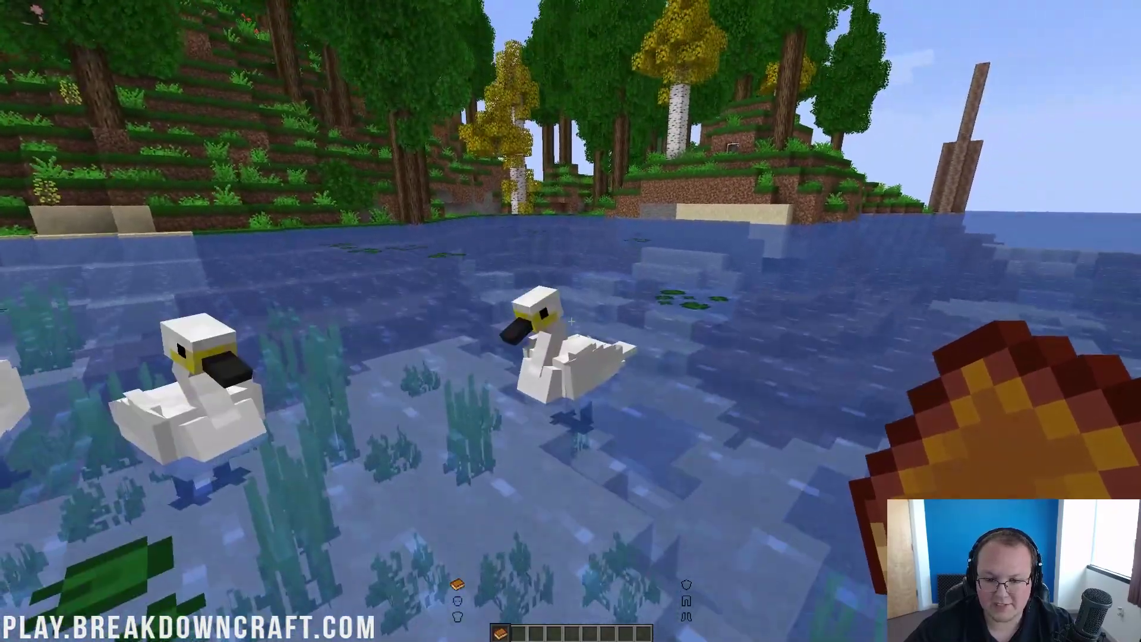
{"action": "key", "text": "h"}
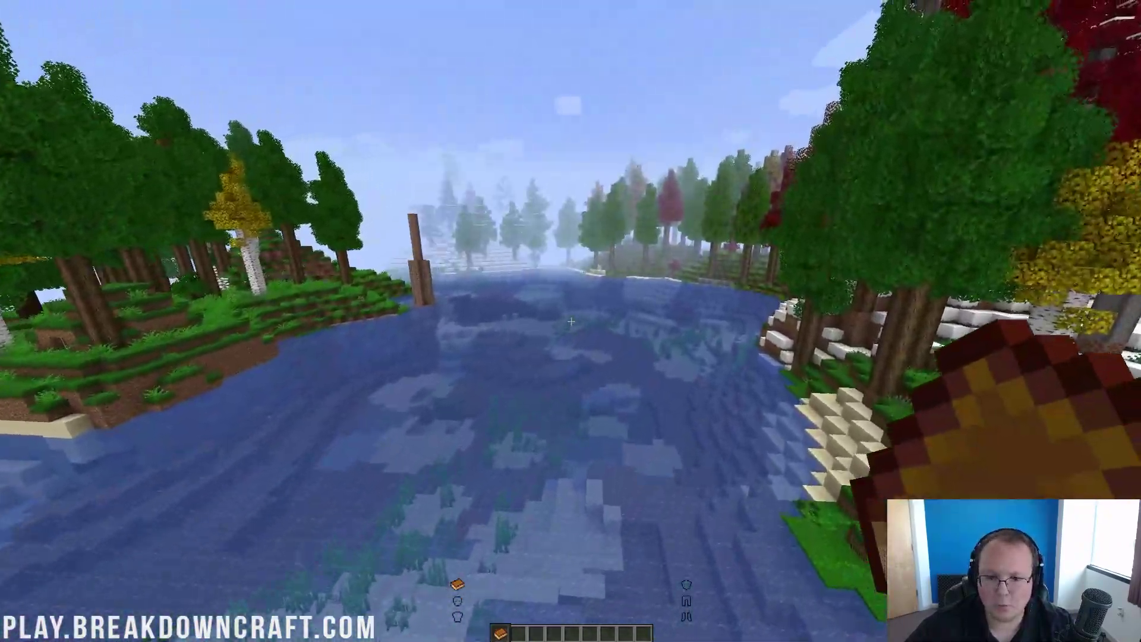
Fly across the lake and the autumn-coloured forest to the frozen Cold Swamplands and descend to the ice
{"action": "key", "text": "w"}
{"action": "key", "text": "w"}
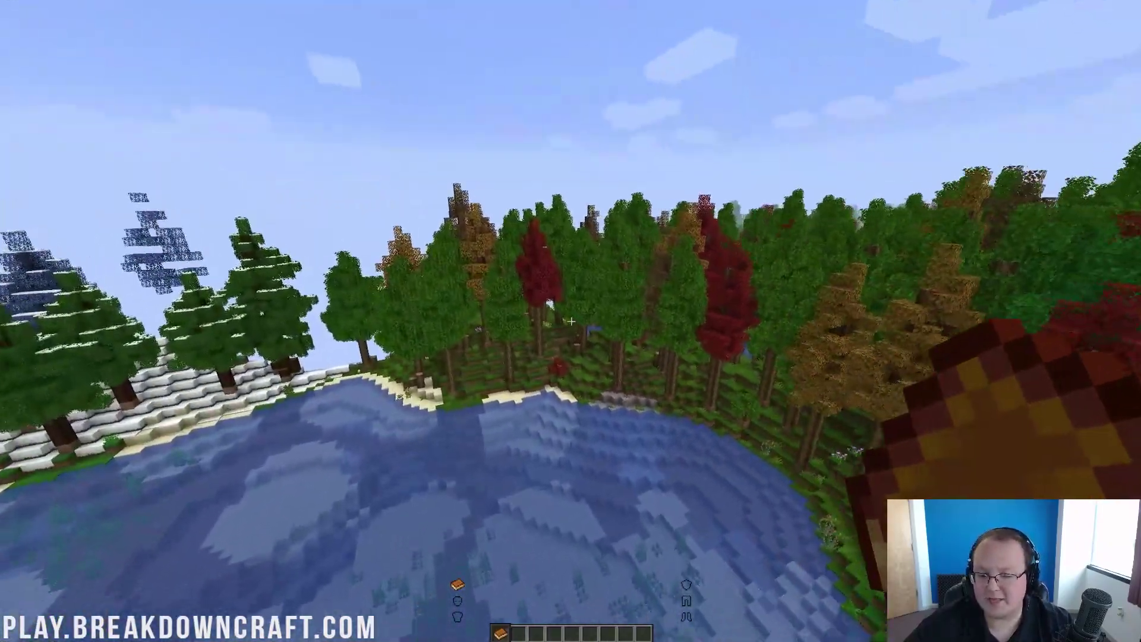
{"action": "key", "text": "w"}
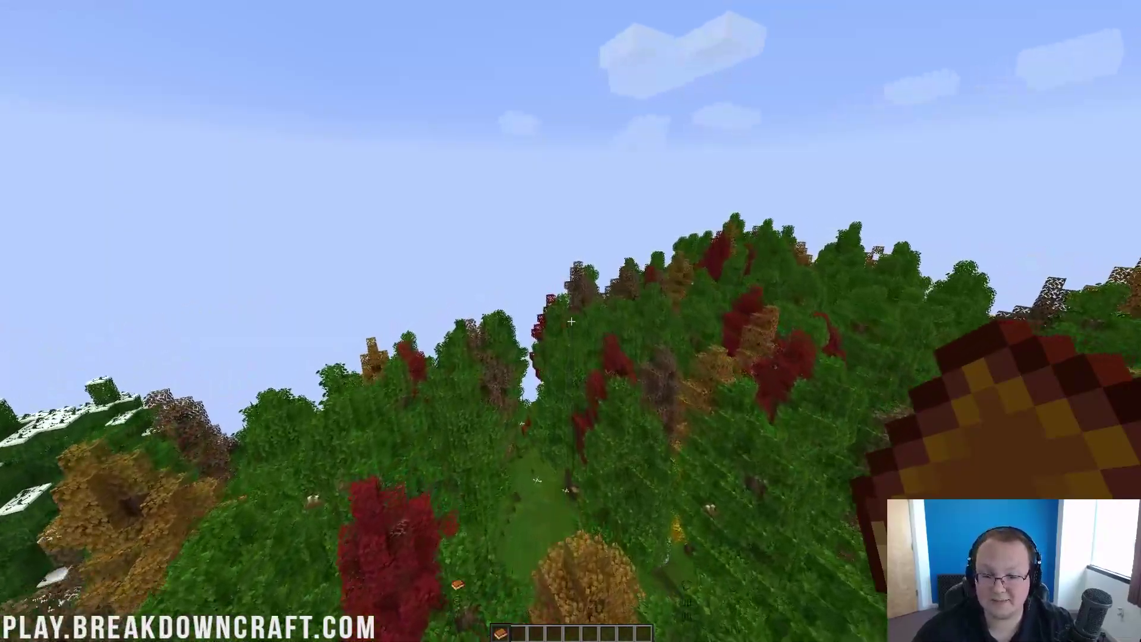
{"action": "key", "text": "w"}
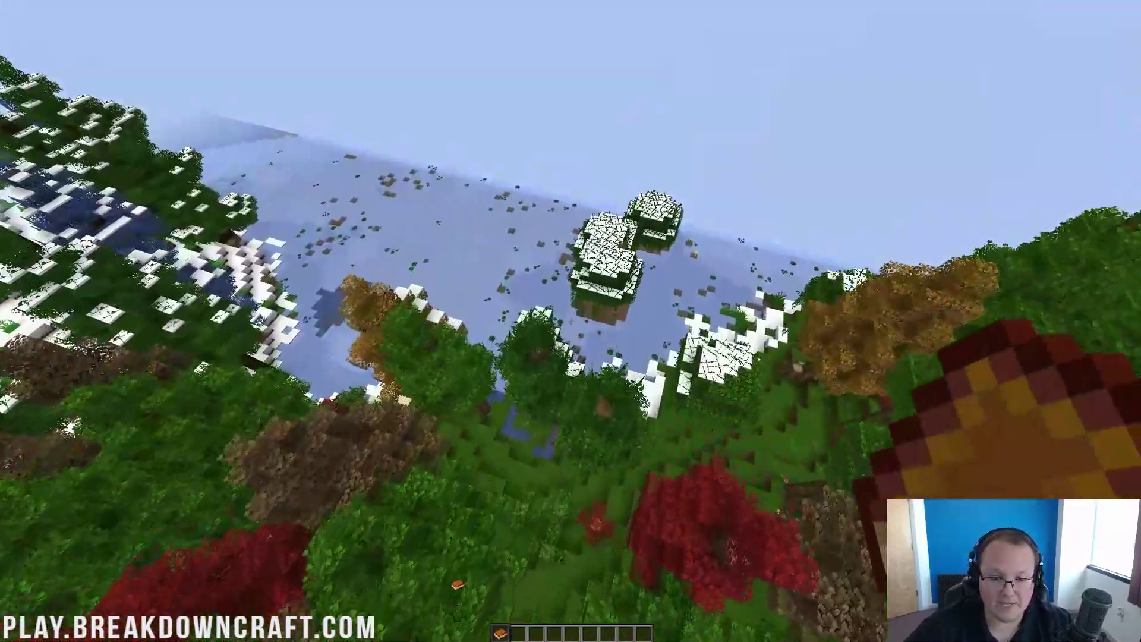
{"action": "key", "text": "w"}
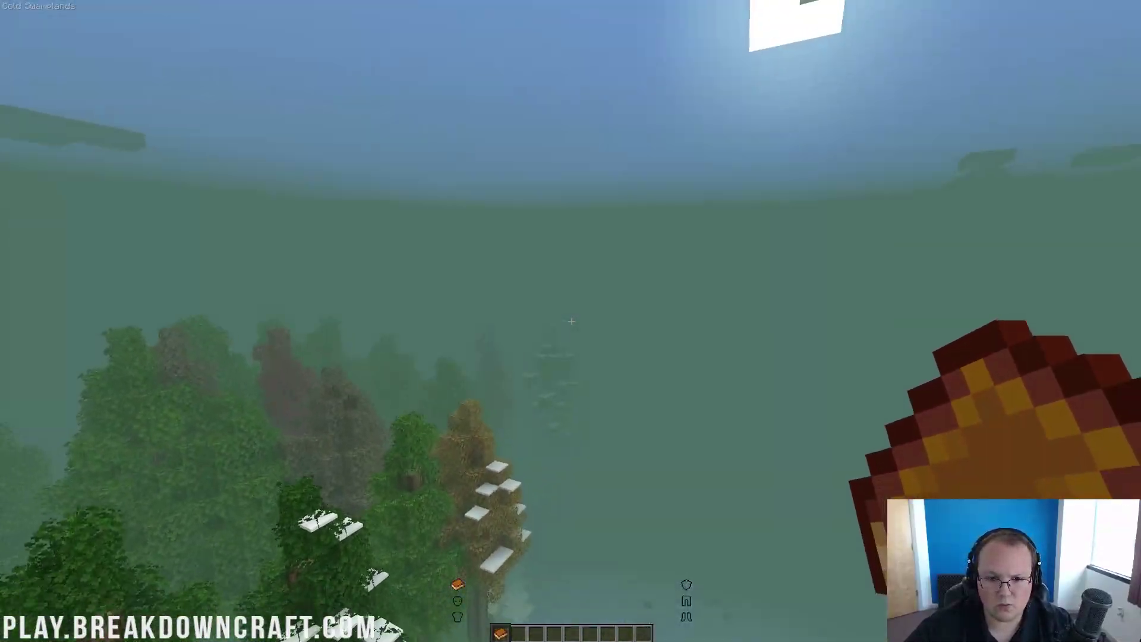
{"action": "key", "text": "w"}
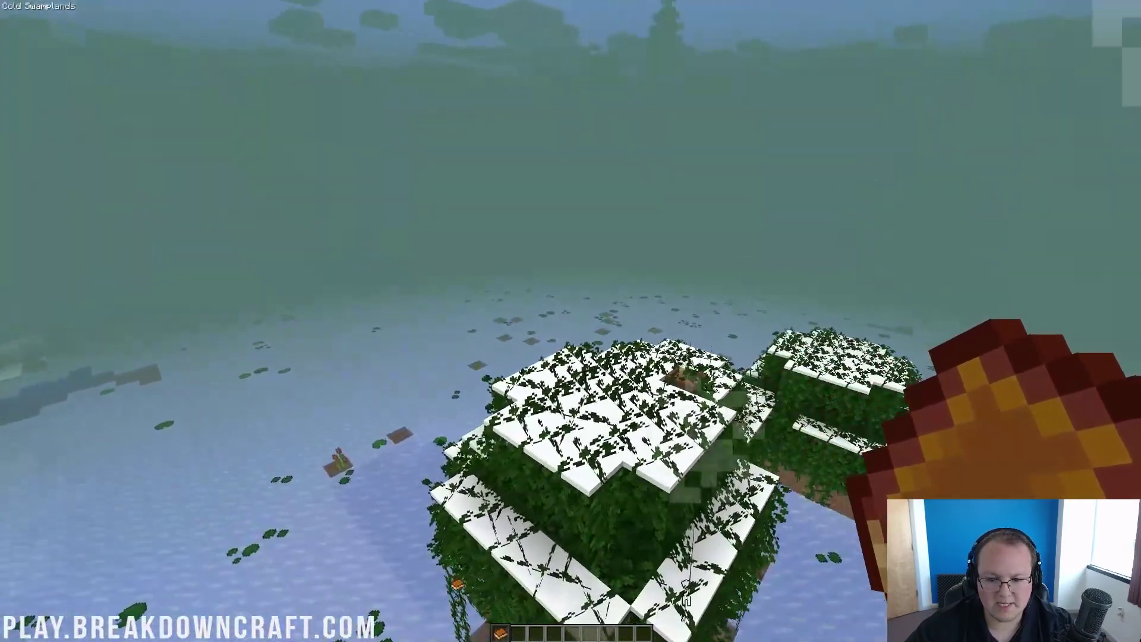
{"action": "key", "text": "shift"}
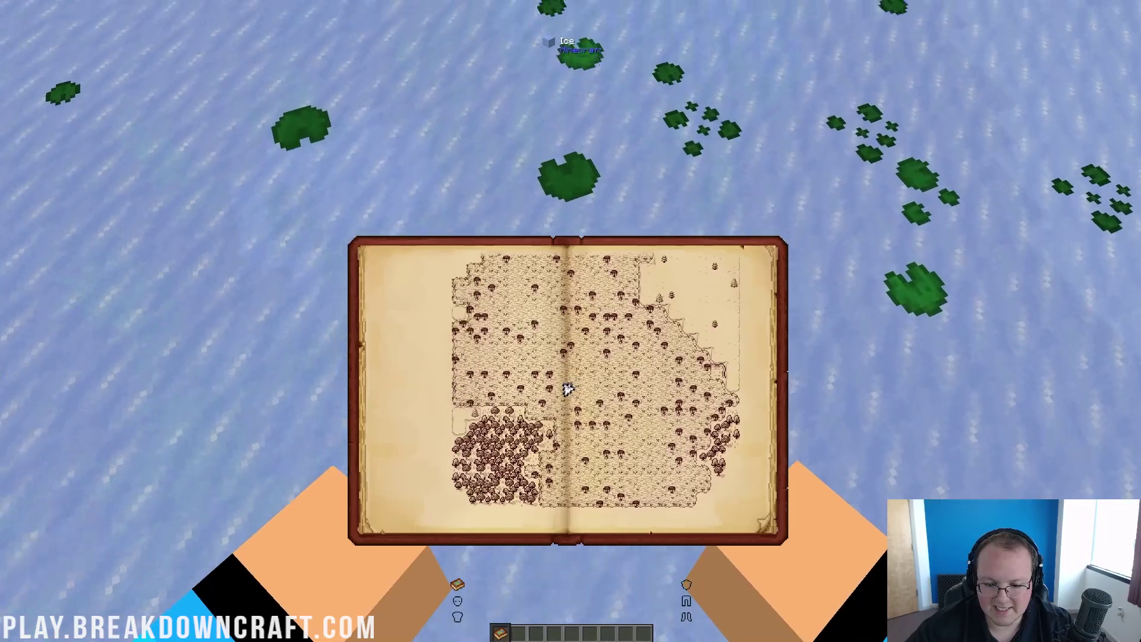
Examine the atlas map while moving over the ice, put it away and open the creative inventory in the snowy forest
{"action": "key", "text": "w"}
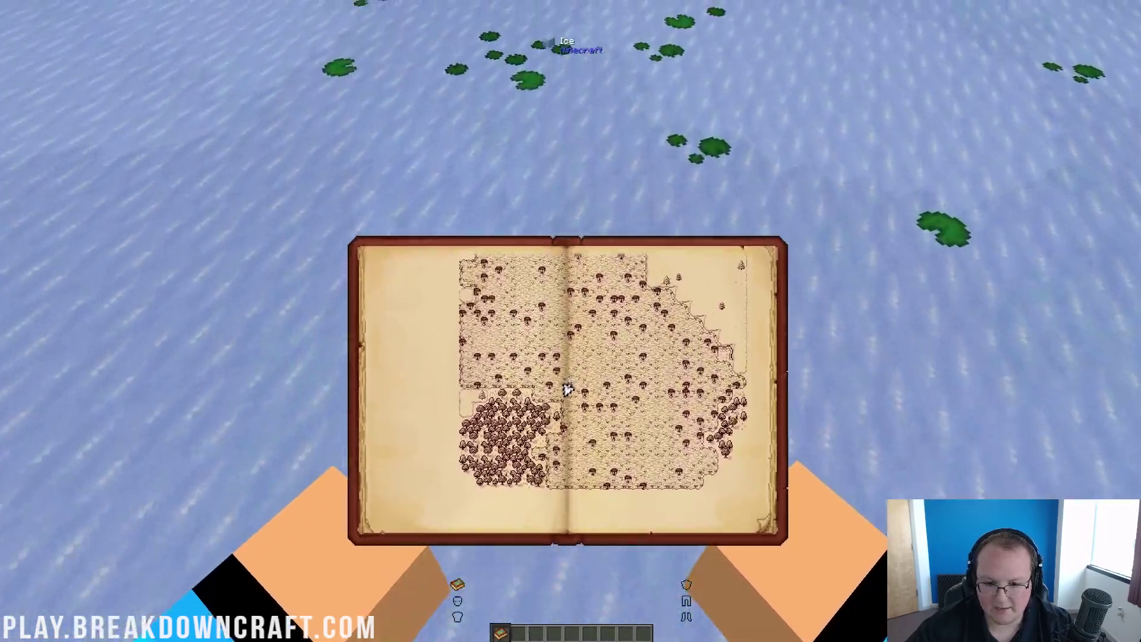
{"action": "scroll", "coordinate": [570, 321], "scroll_direction": "up", "scroll_amount": 1}
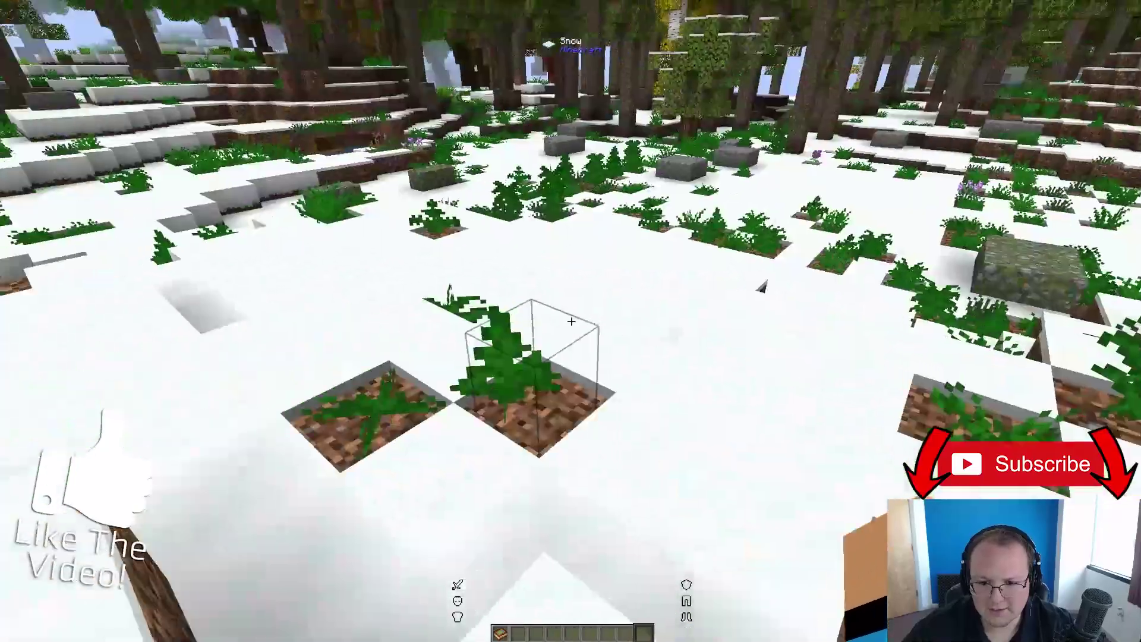
{"action": "middle_click", "coordinate": [571, 321]}
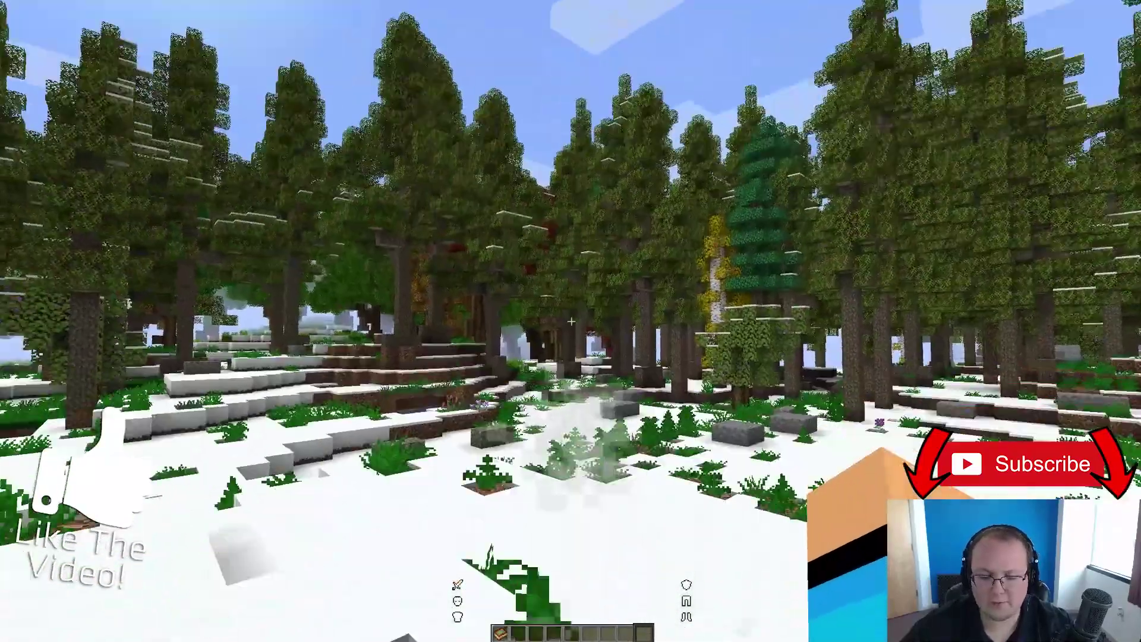
{"action": "key", "text": "e"}
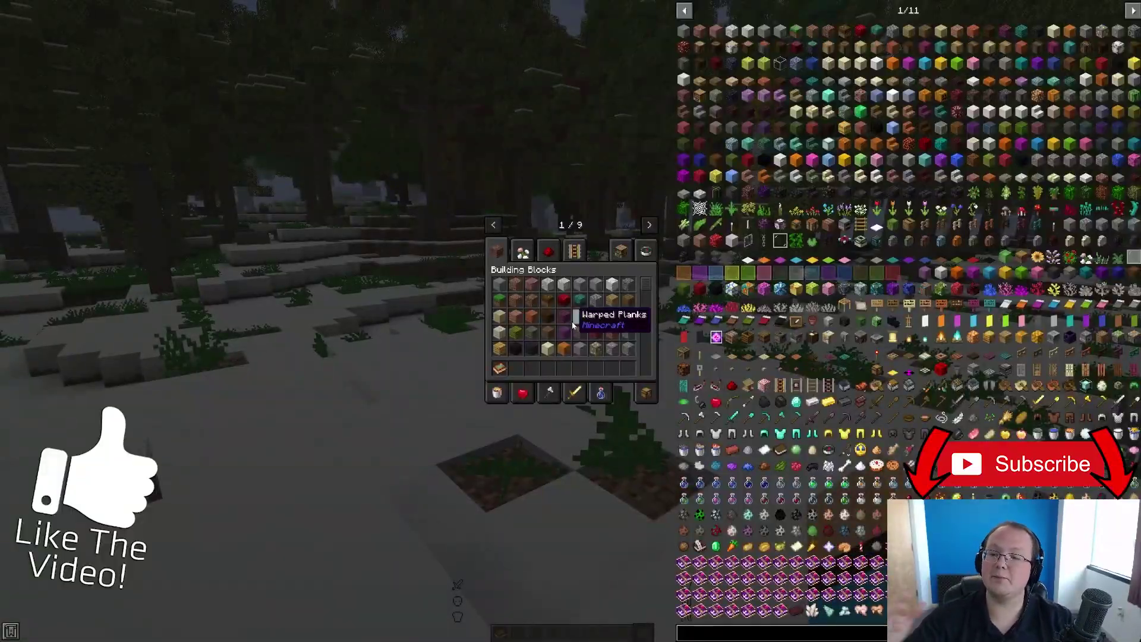